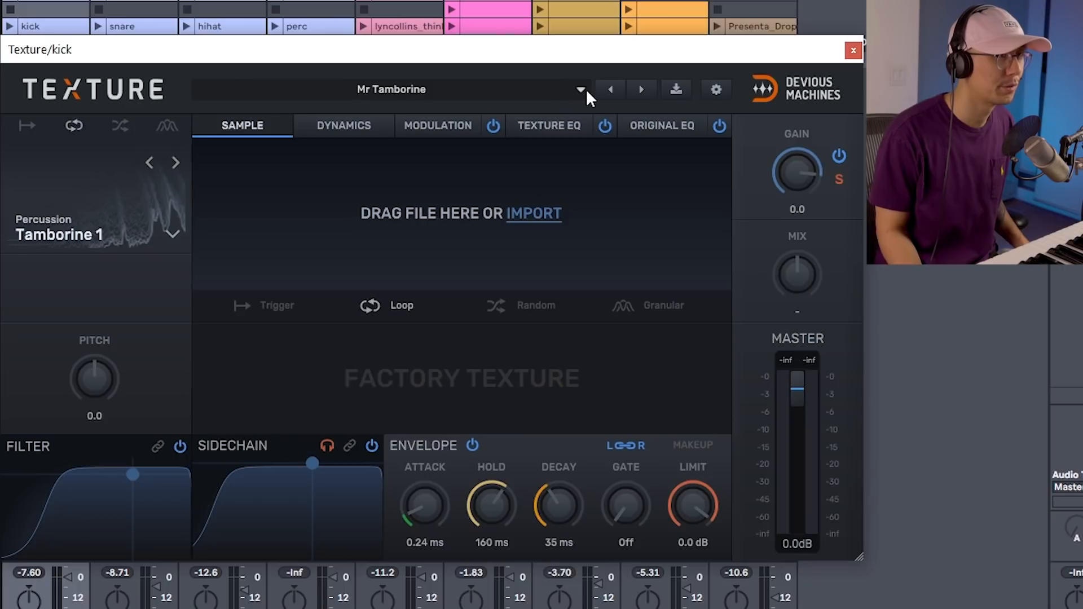
Load the Baby Boomer factory preset from the Bass Adders category and start playback of the kick.
{"action": "mouse_move", "coordinate": [247, 111]}
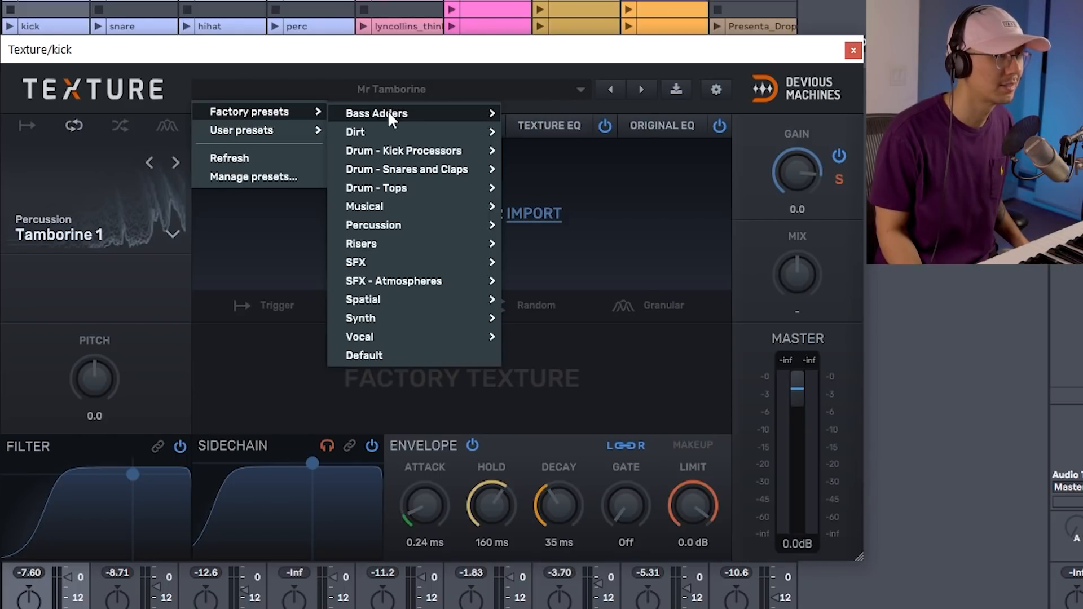
{"action": "mouse_move", "coordinate": [369, 111]}
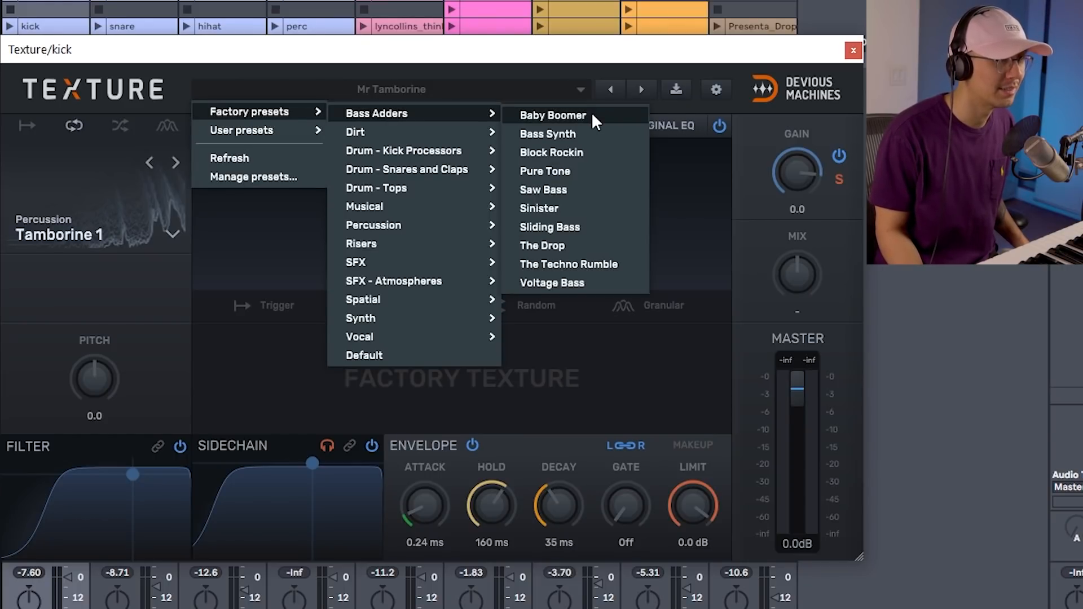
{"action": "left_click", "coordinate": [587, 114]}
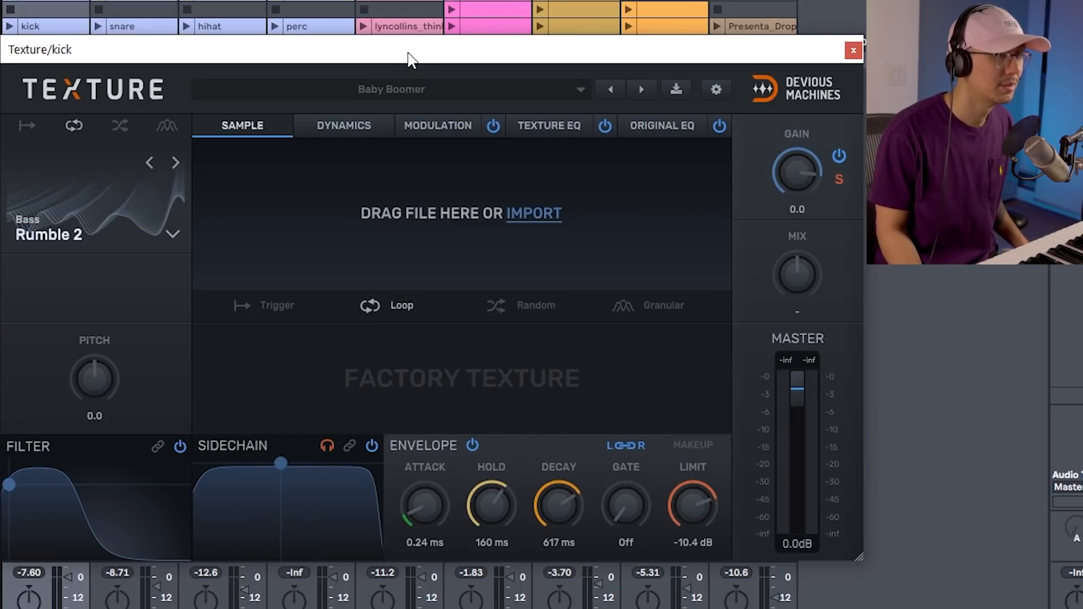
{"action": "key", "text": "space"}
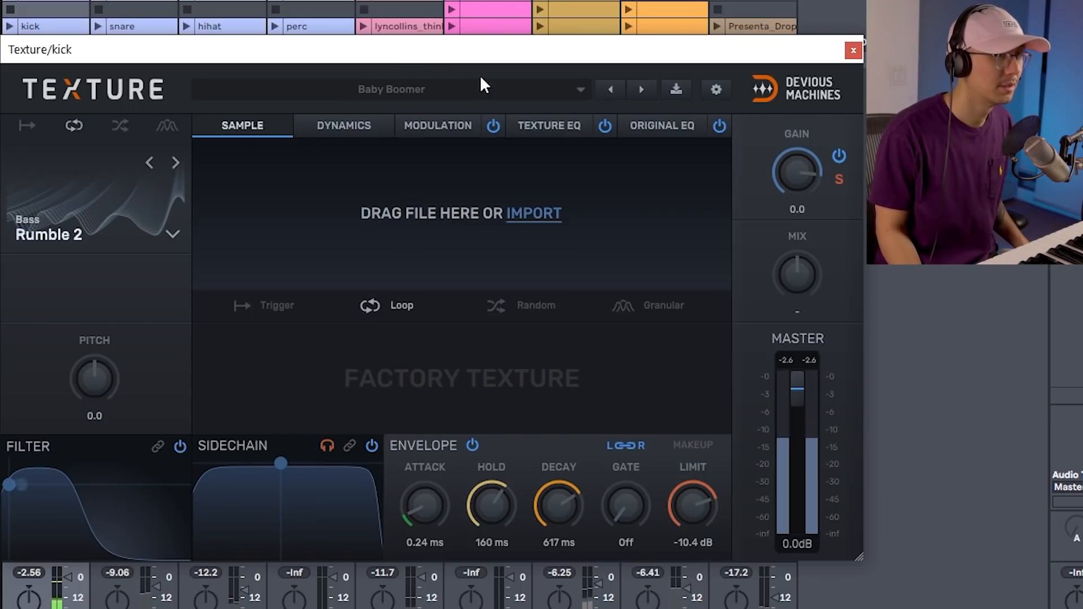
Audition the remaining Bass Adders presets one by one on the kick, through to Voltage Bass.
{"action": "left_click", "coordinate": [641, 89]}
{"action": "left_click", "coordinate": [638, 88]}
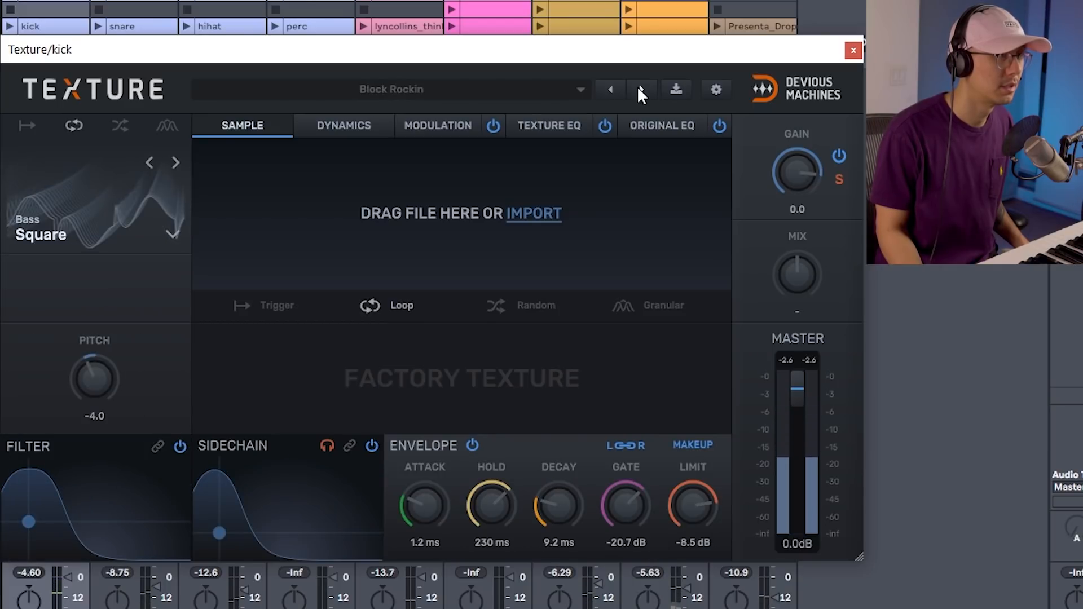
{"action": "left_click", "coordinate": [640, 90]}
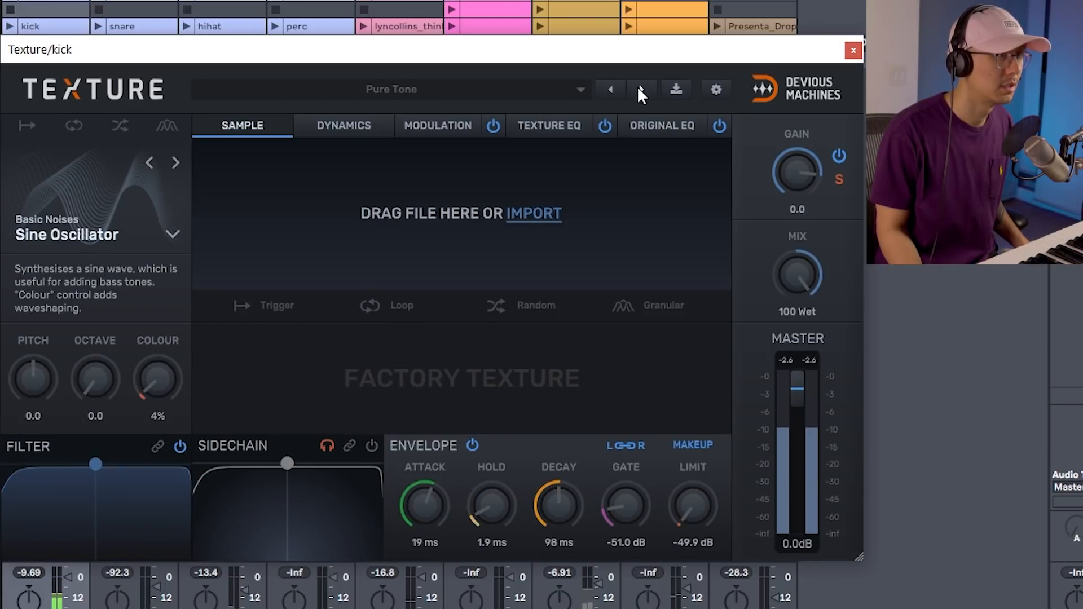
{"action": "left_click", "coordinate": [638, 89]}
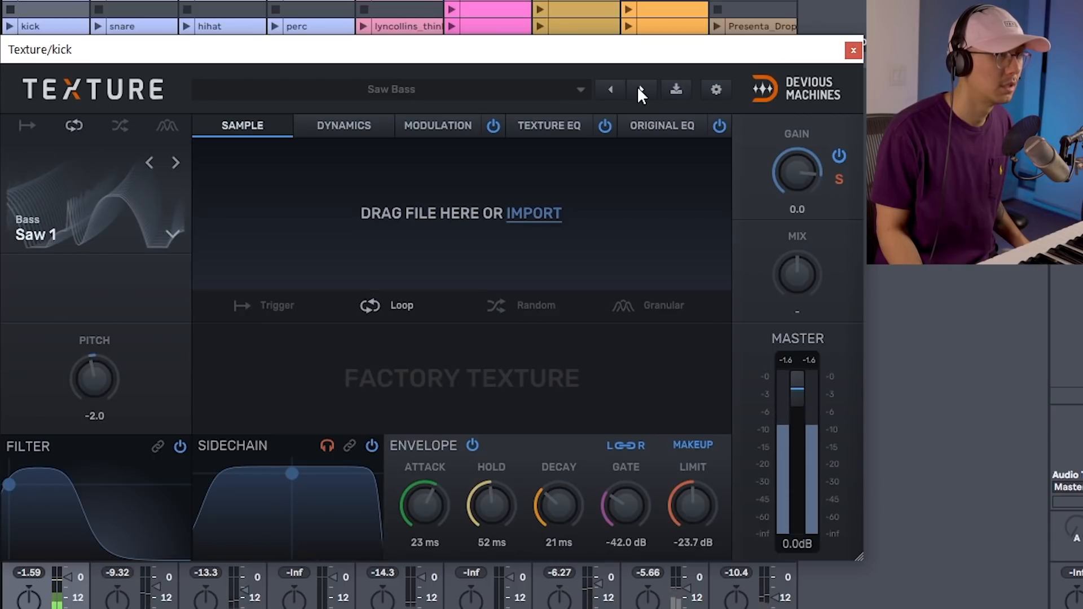
{"action": "left_click", "coordinate": [638, 89]}
{"action": "left_click", "coordinate": [640, 90]}
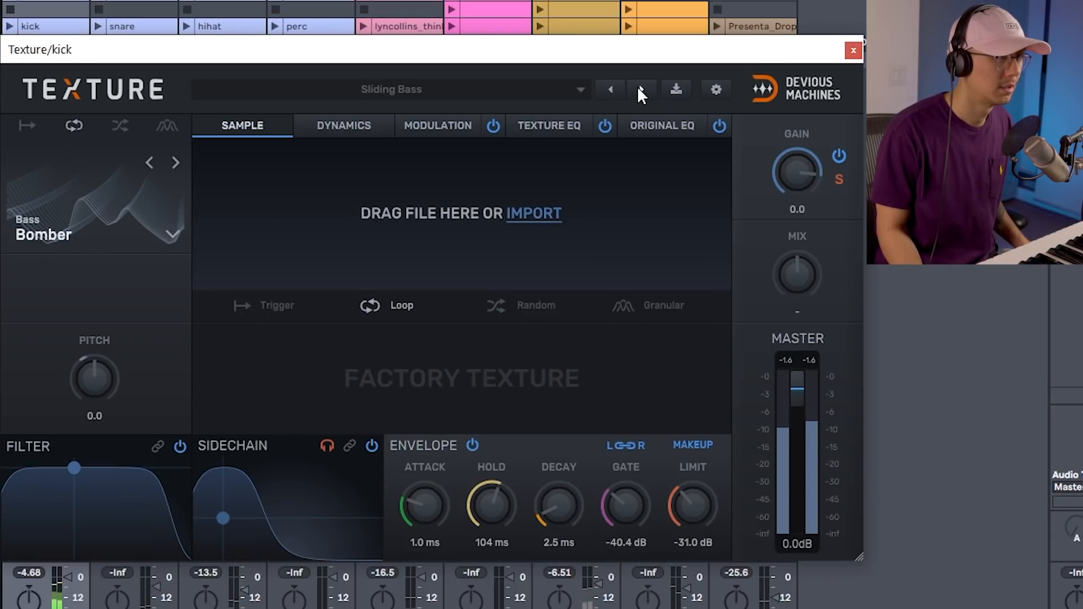
{"action": "left_click", "coordinate": [640, 90]}
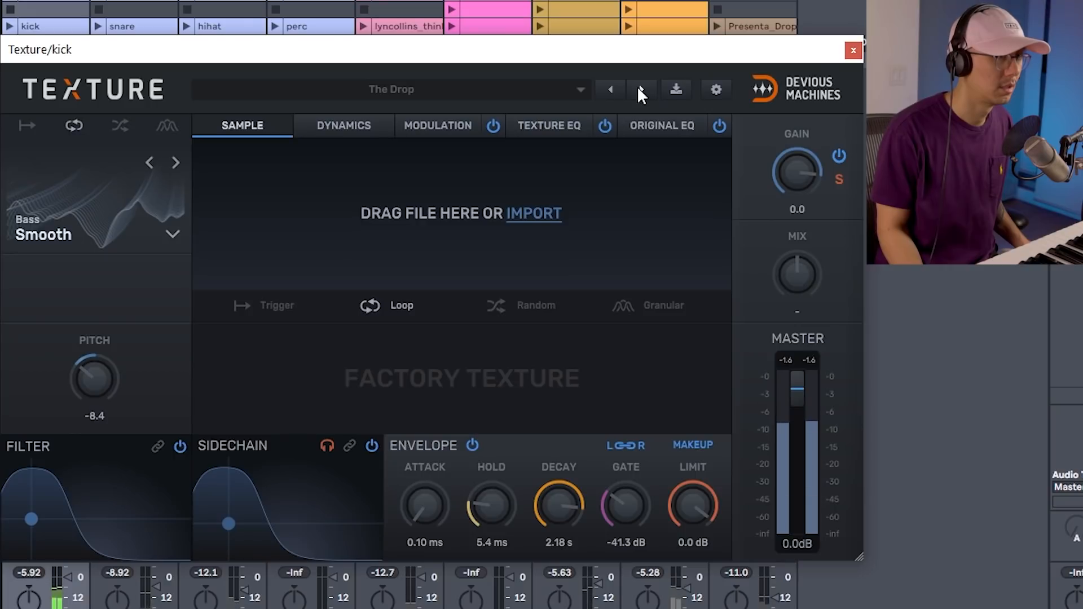
{"action": "left_click", "coordinate": [640, 90]}
{"action": "left_click", "coordinate": [640, 90]}
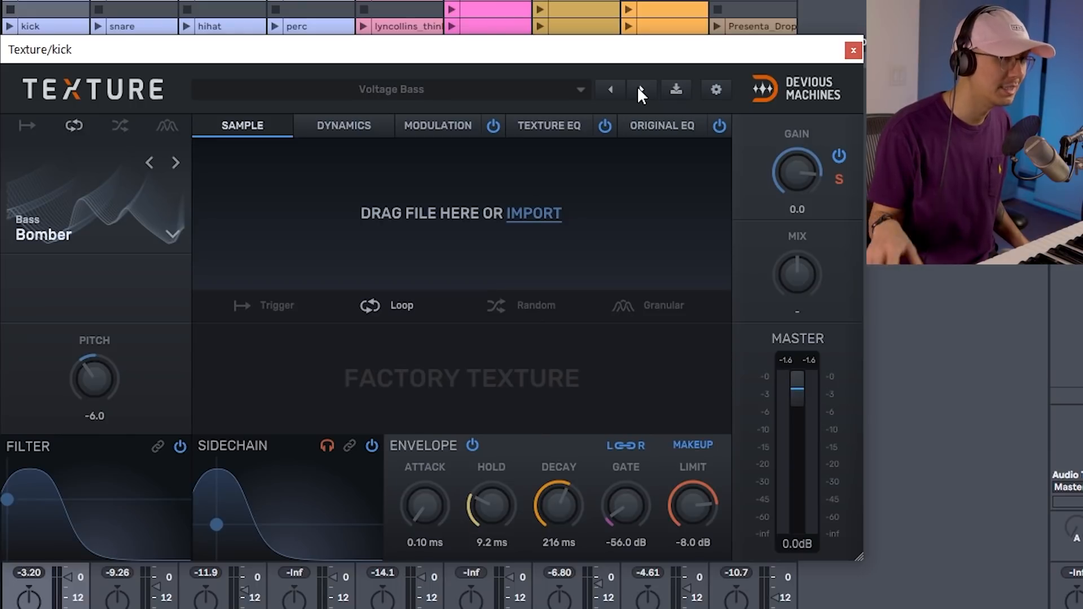
Audition the Dirt presets on the kick from 45 RPM through Subtle Crackle, and continue to Add Hat.
{"action": "left_click", "coordinate": [639, 90]}
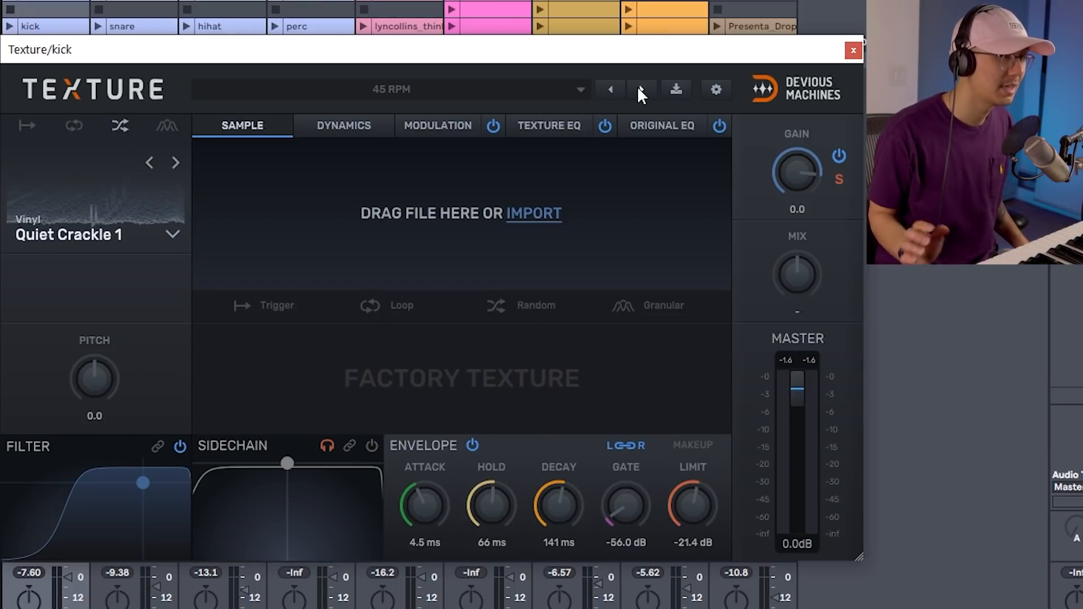
{"action": "key", "text": "space"}
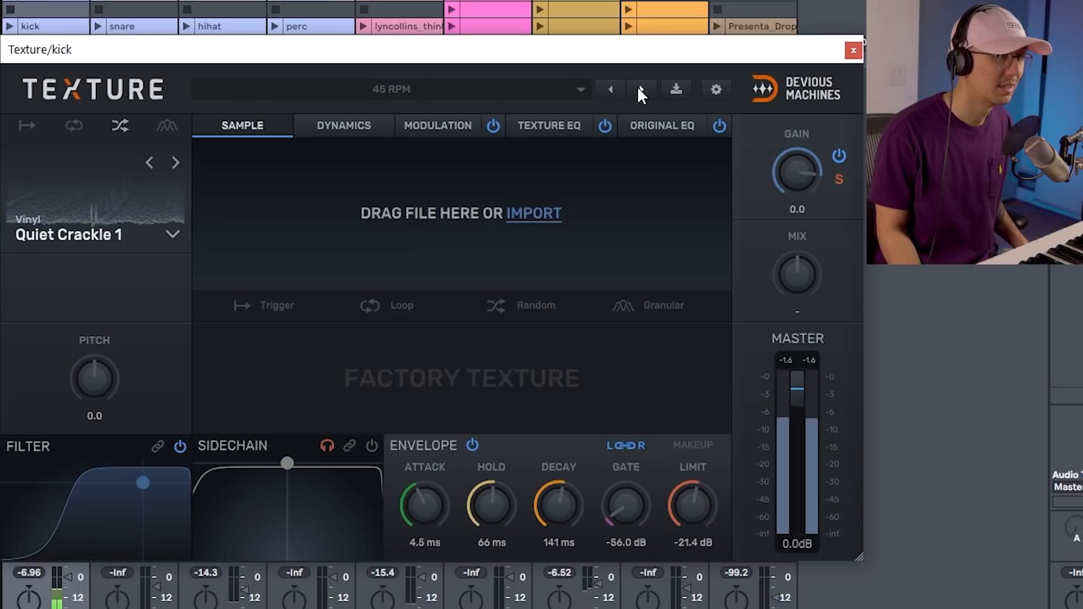
{"action": "left_click", "coordinate": [639, 90]}
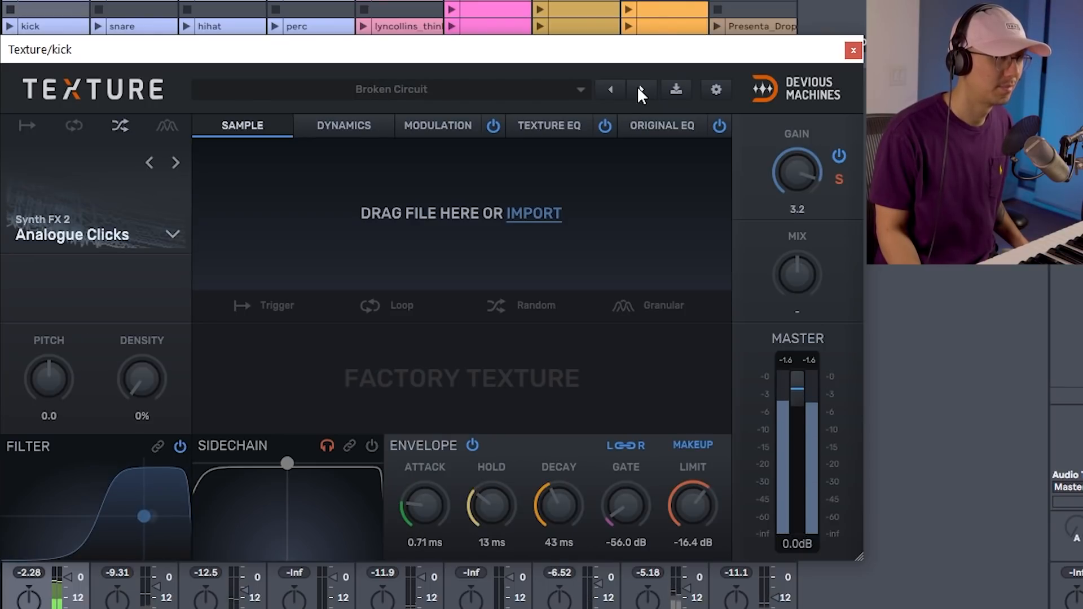
{"action": "left_click", "coordinate": [639, 89]}
{"action": "left_click", "coordinate": [639, 89]}
{"action": "left_click", "coordinate": [639, 89]}
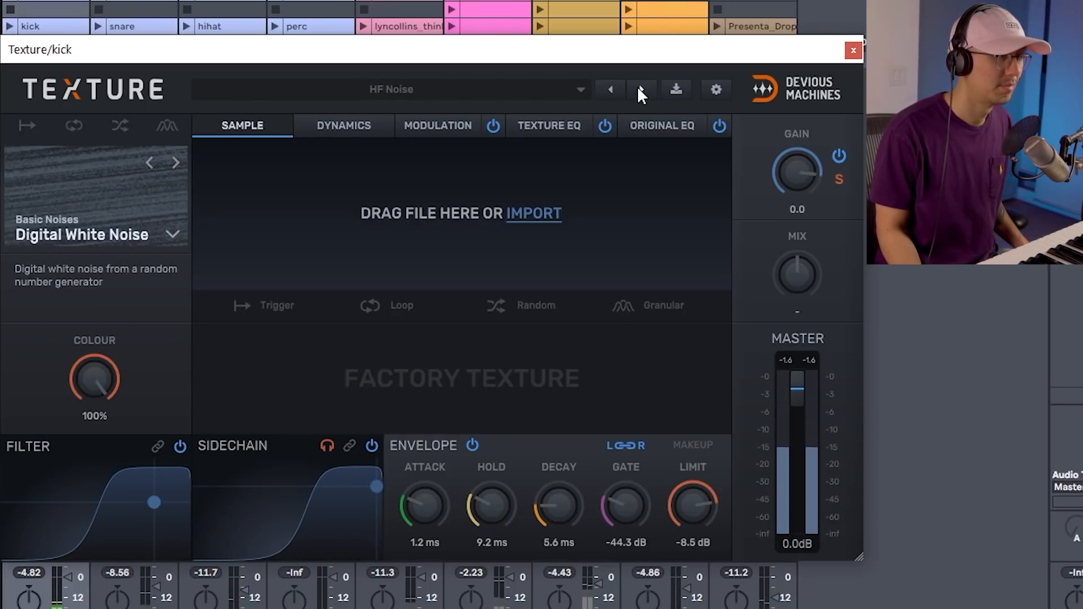
{"action": "left_click", "coordinate": [638, 89]}
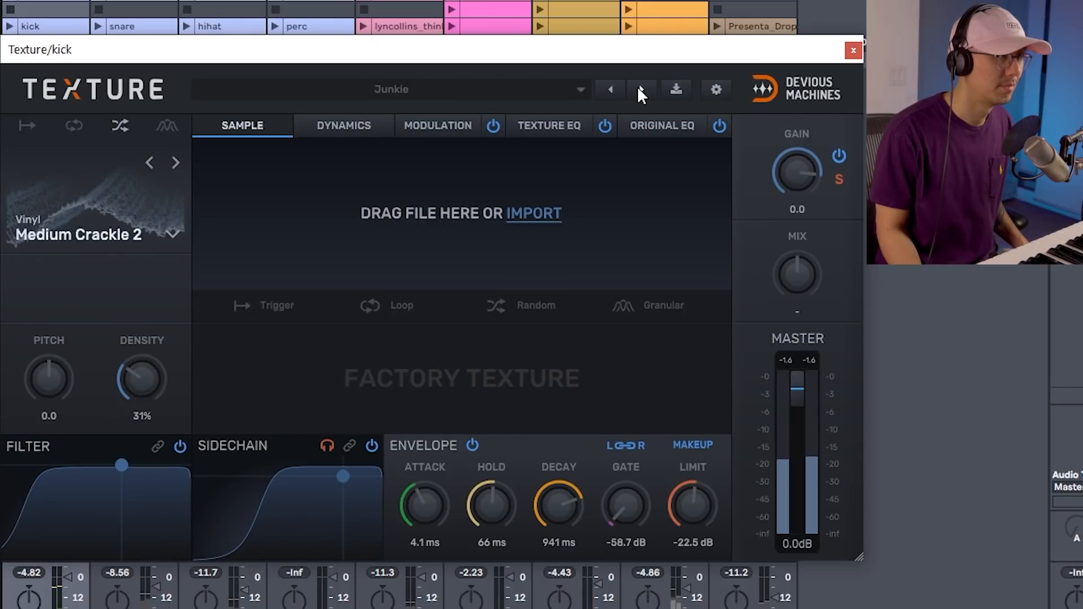
{"action": "left_click", "coordinate": [639, 90]}
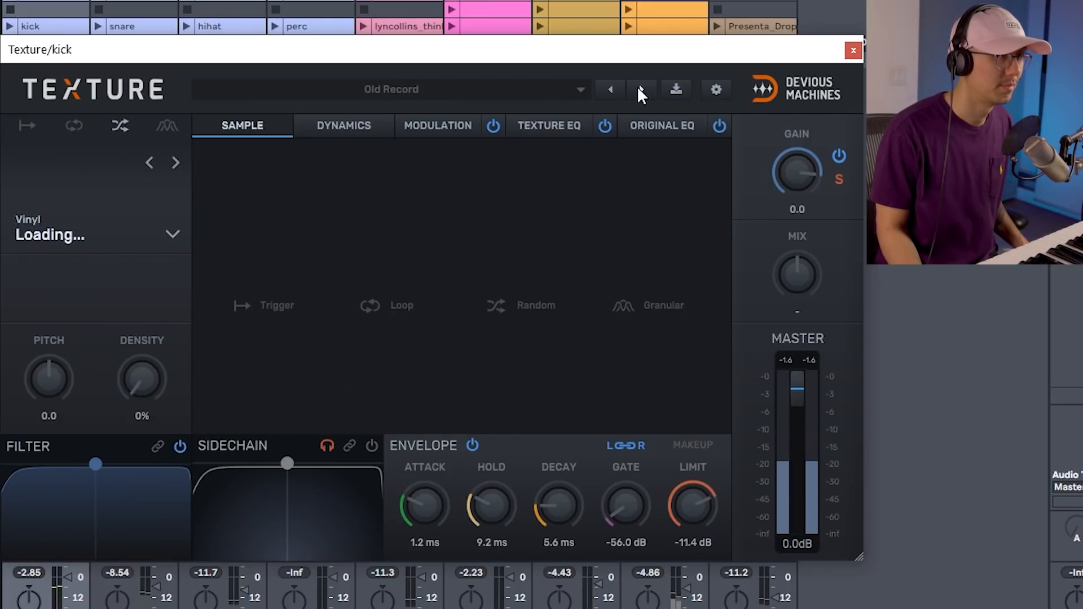
{"action": "left_click", "coordinate": [640, 90]}
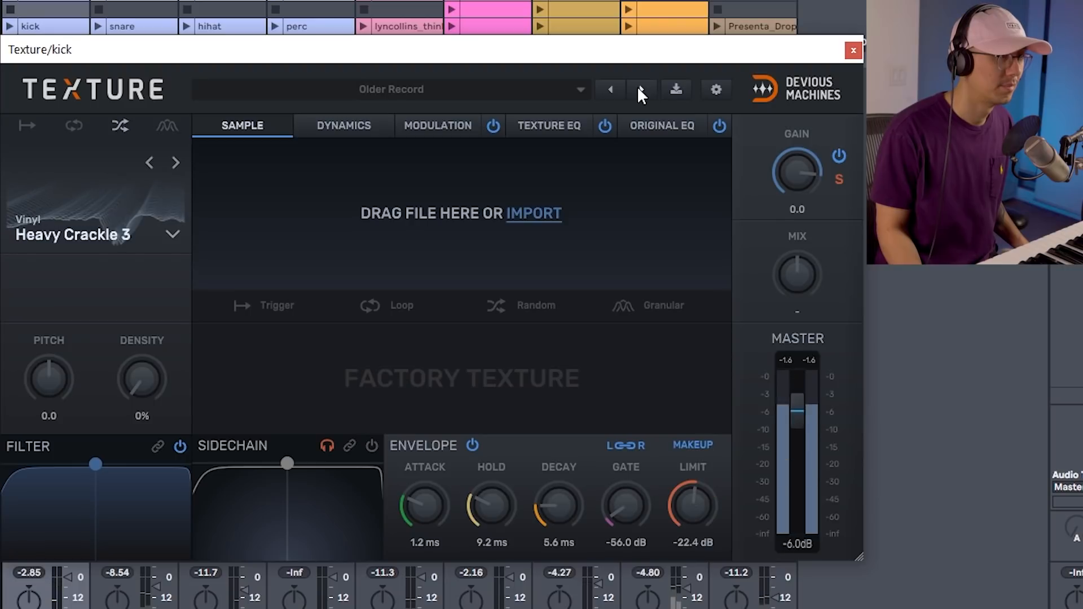
{"action": "left_click", "coordinate": [640, 91]}
{"action": "left_click", "coordinate": [639, 90]}
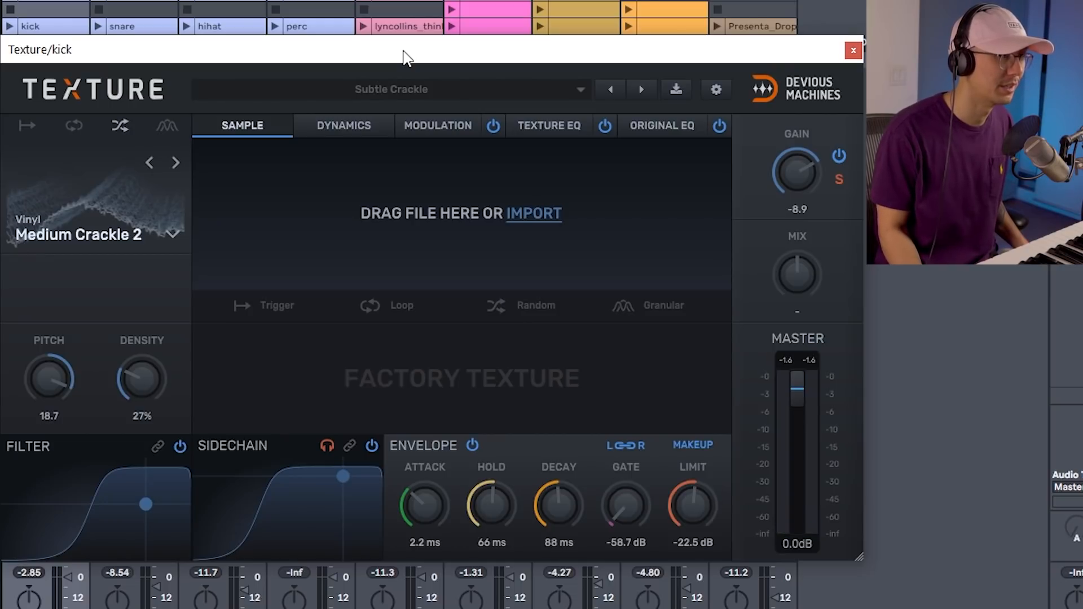
{"action": "left_click", "coordinate": [642, 91]}
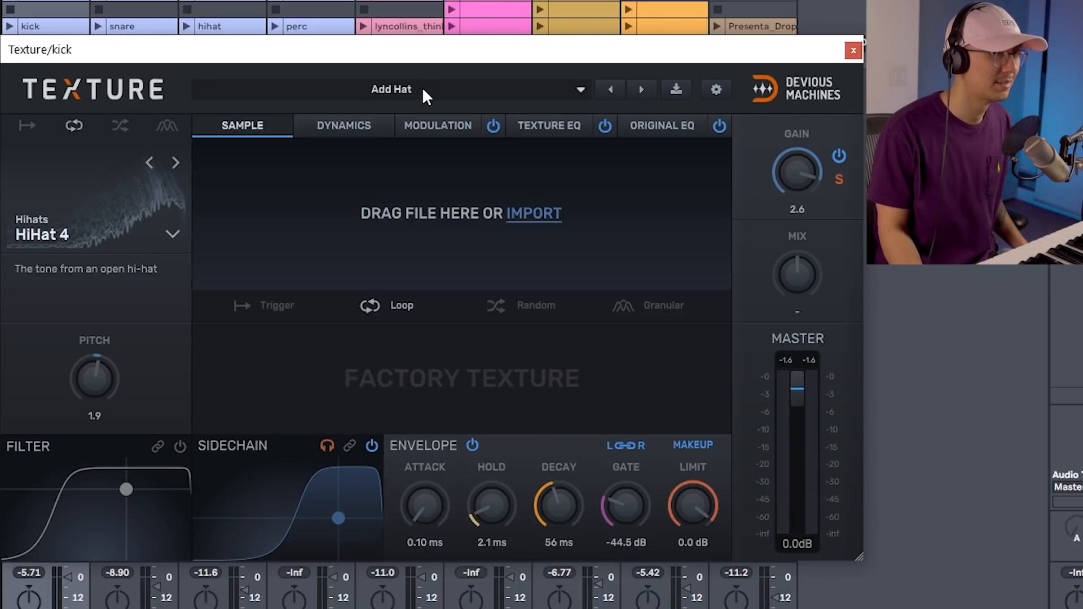
Load the Default factory preset.
{"action": "left_click", "coordinate": [577, 90]}
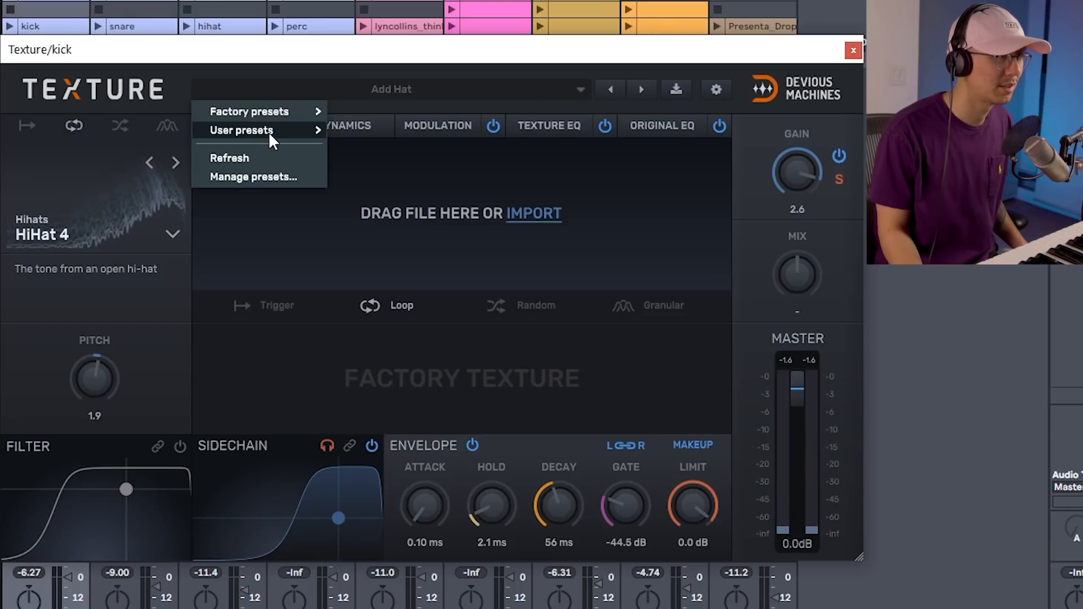
{"action": "mouse_move", "coordinate": [275, 106]}
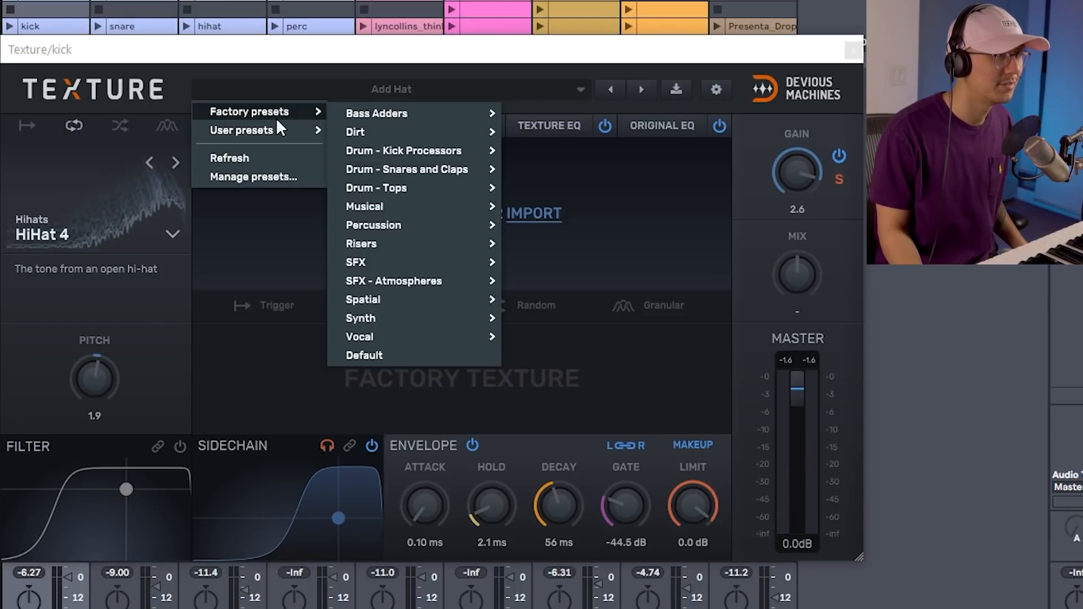
{"action": "left_click", "coordinate": [364, 355]}
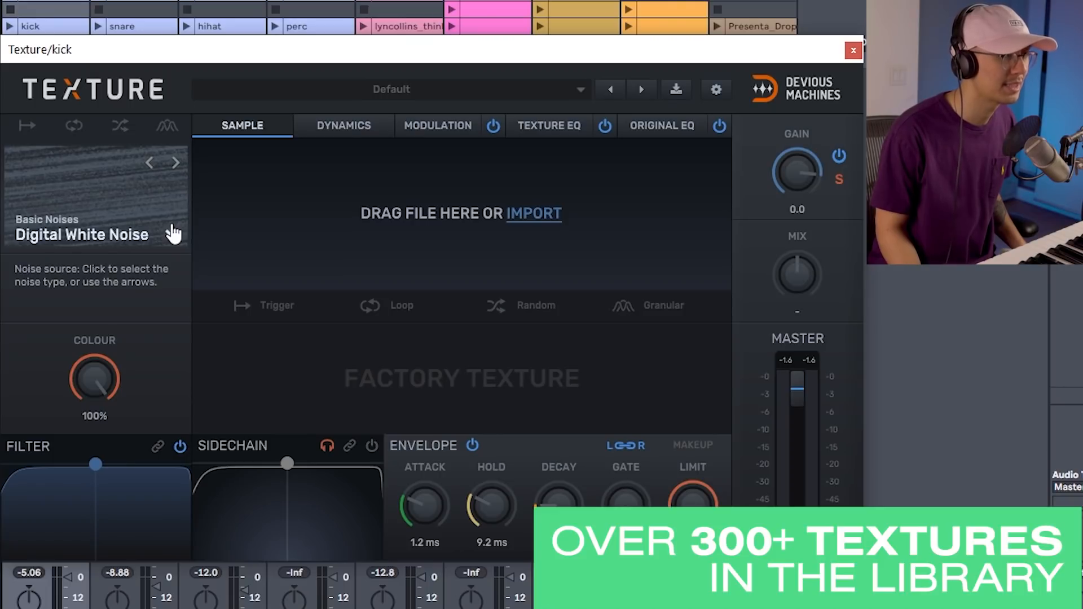
Choose the Spooky texture from the Reverberation category as the noise source.
{"action": "left_click", "coordinate": [173, 233]}
{"action": "mouse_move", "coordinate": [242, 551]}
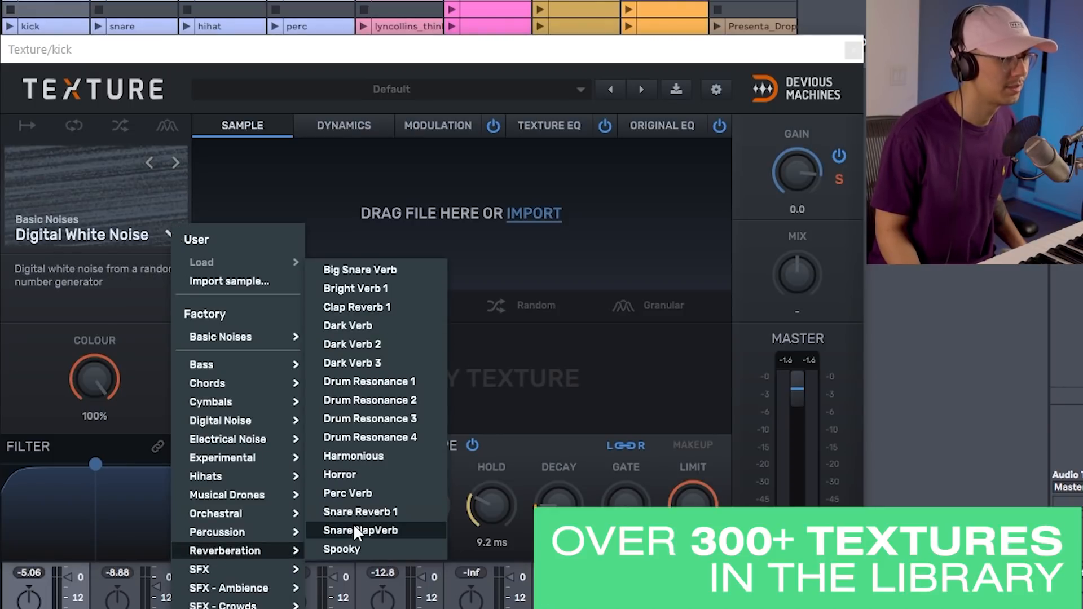
{"action": "left_click", "coordinate": [352, 547]}
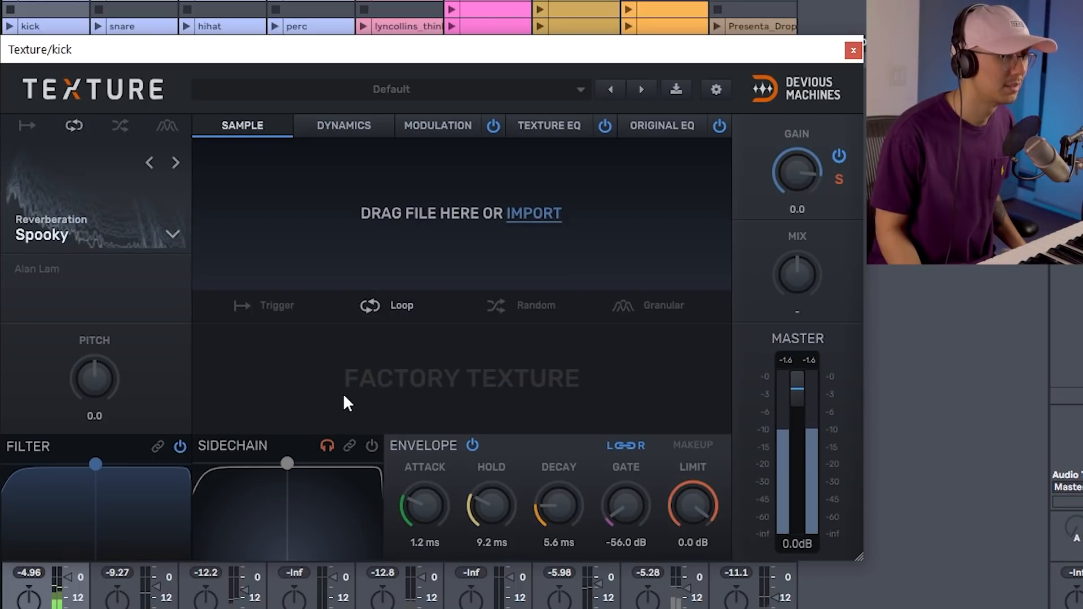
Show the dynamics graph during playback and set the envelope's attack to 1.5 ms and decay to about 79 ms.
{"action": "left_click", "coordinate": [338, 121]}
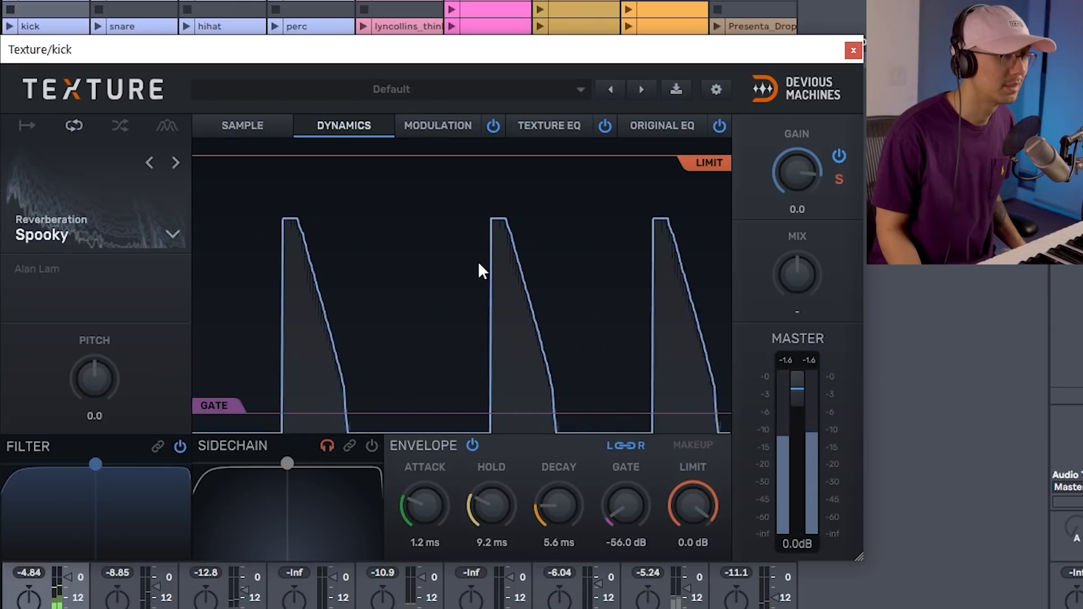
{"action": "key", "text": "space"}
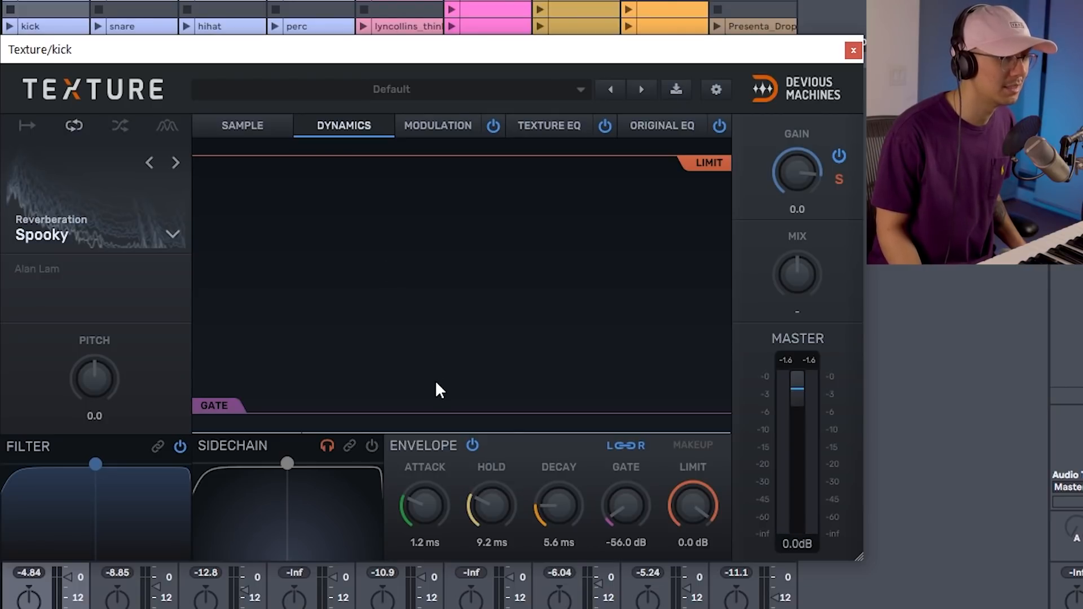
{"action": "key", "text": "space"}
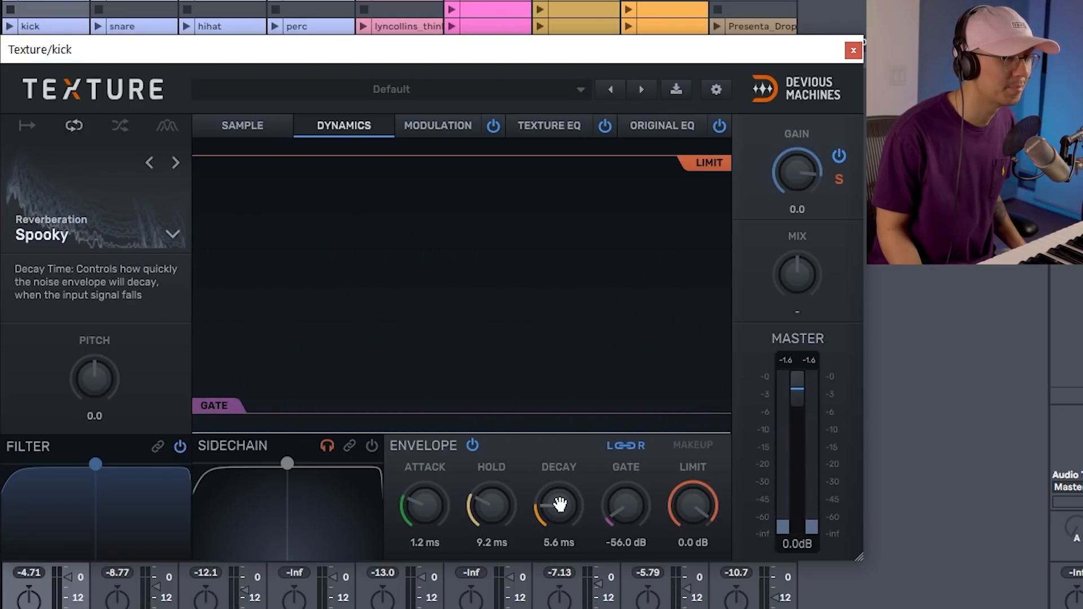
{"action": "left_click_drag", "start_coordinate": [559, 504], "coordinate": [559, 412]}
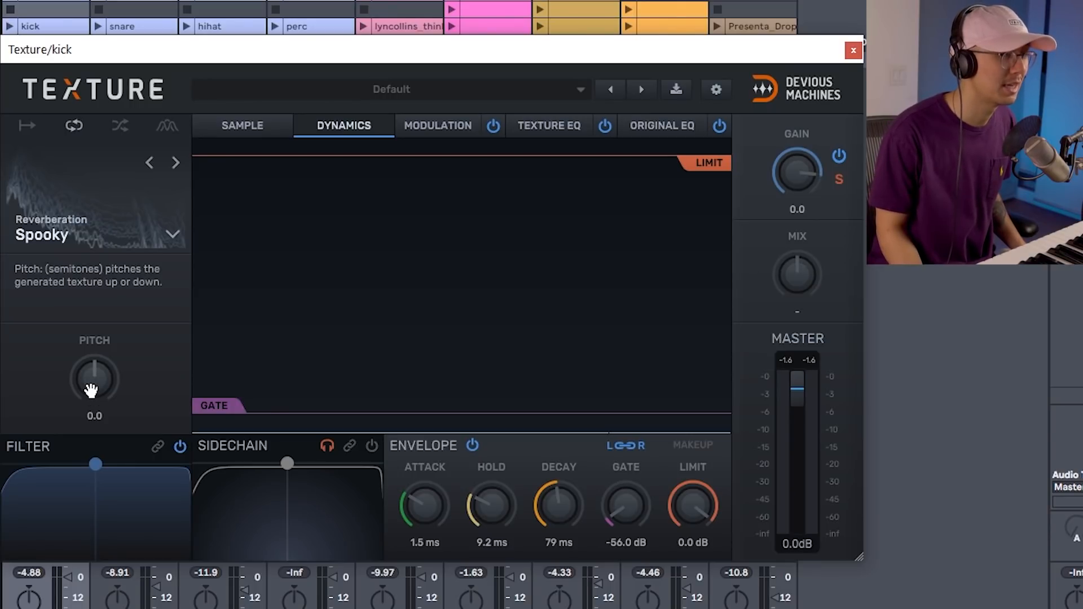
Raise the Spooky texture's pitch to 4.0 semitones and narrow its noise filter around a lower frequency.
{"action": "left_click_drag", "start_coordinate": [92, 395], "coordinate": [92, 375]}
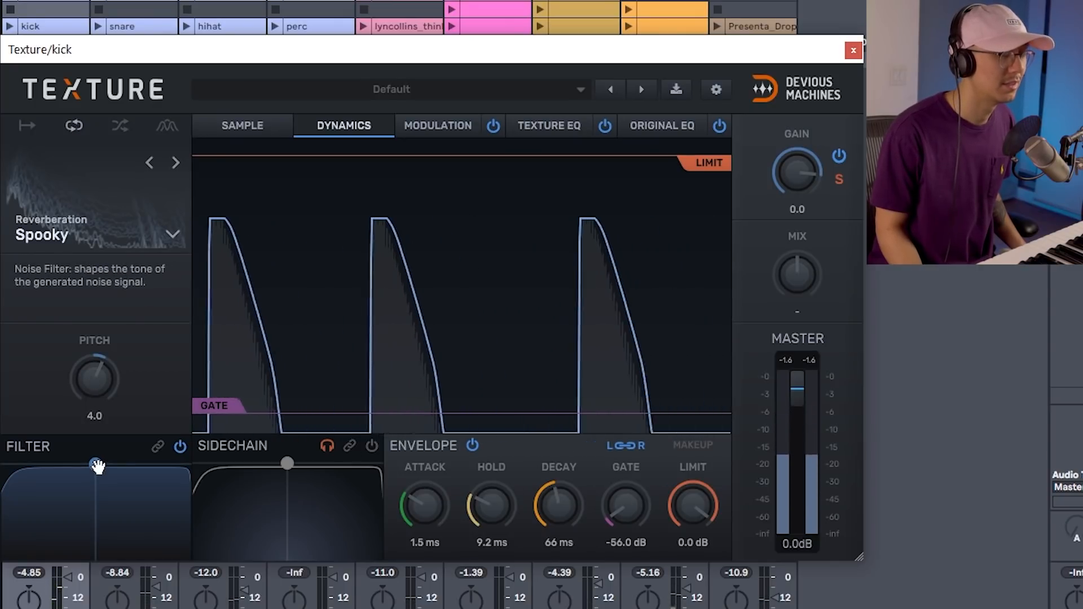
{"action": "left_click_drag", "start_coordinate": [97, 465], "coordinate": [62, 515]}
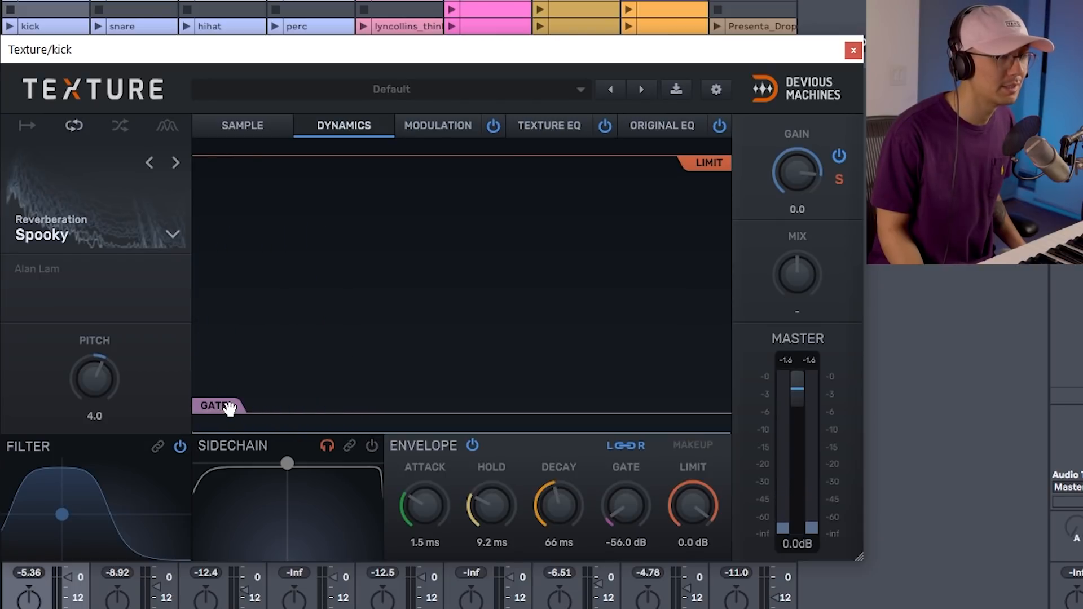
Raise the envelope's gate threshold on the dynamics graph to about -18.1 dB.
{"action": "left_click_drag", "start_coordinate": [228, 408], "coordinate": [213, 203]}
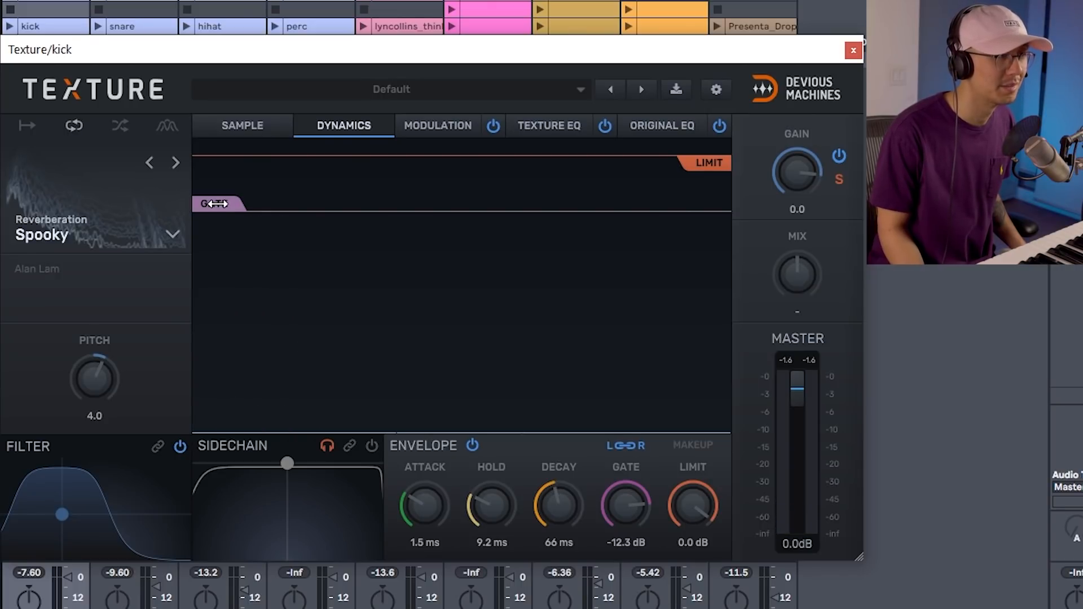
{"action": "left_click_drag", "start_coordinate": [214, 204], "coordinate": [220, 224]}
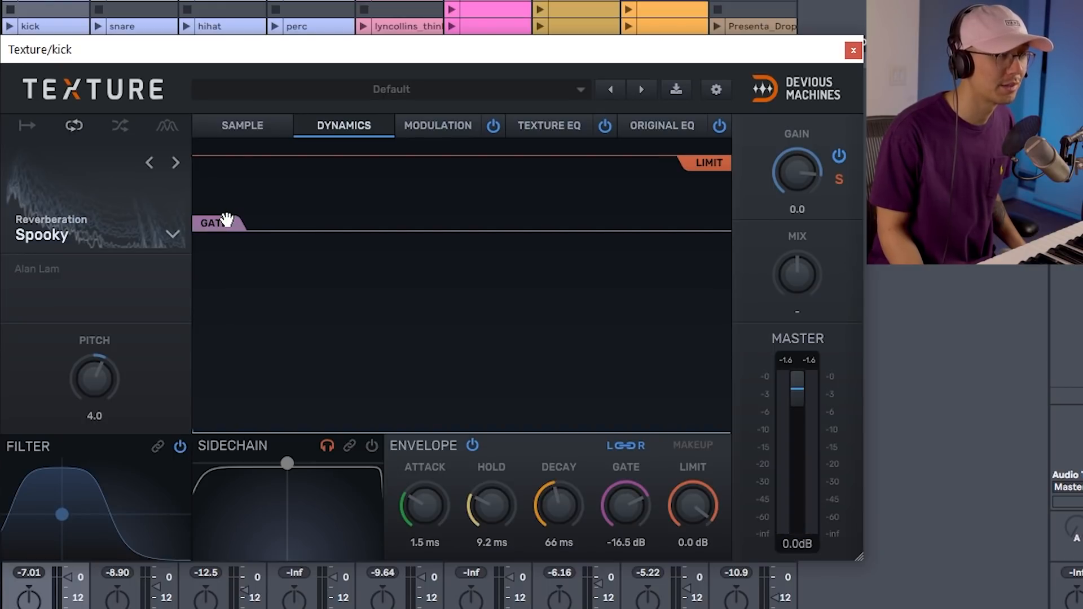
{"action": "left_click_drag", "start_coordinate": [227, 220], "coordinate": [220, 234]}
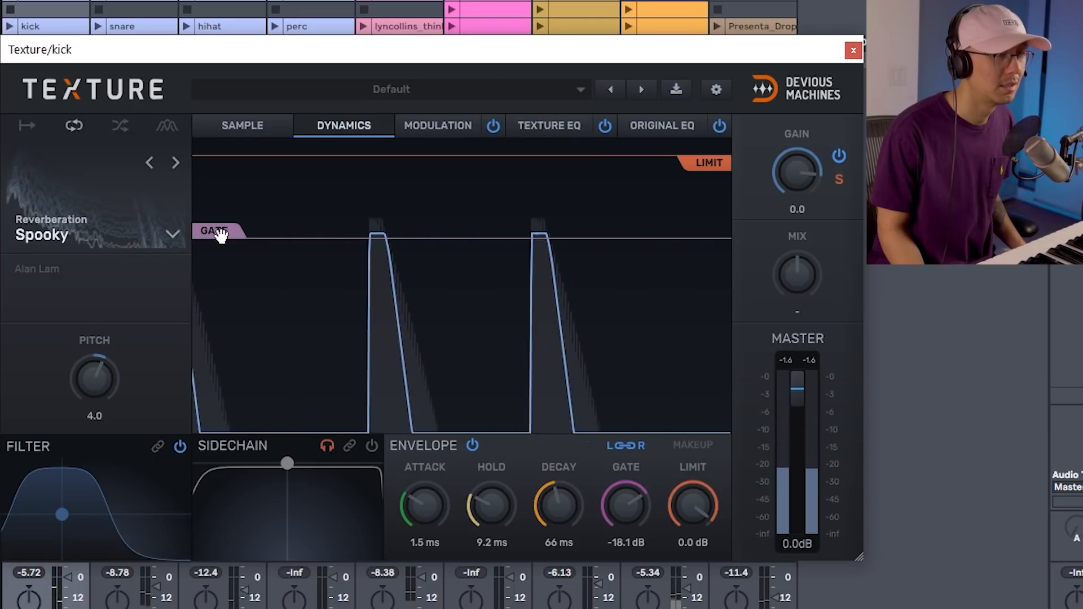
Set the envelope's decay to 95 ms and hold to 285 ms, with the gate lowered to -59.8 dB.
{"action": "left_click_drag", "start_coordinate": [556, 480], "coordinate": [557, 460]}
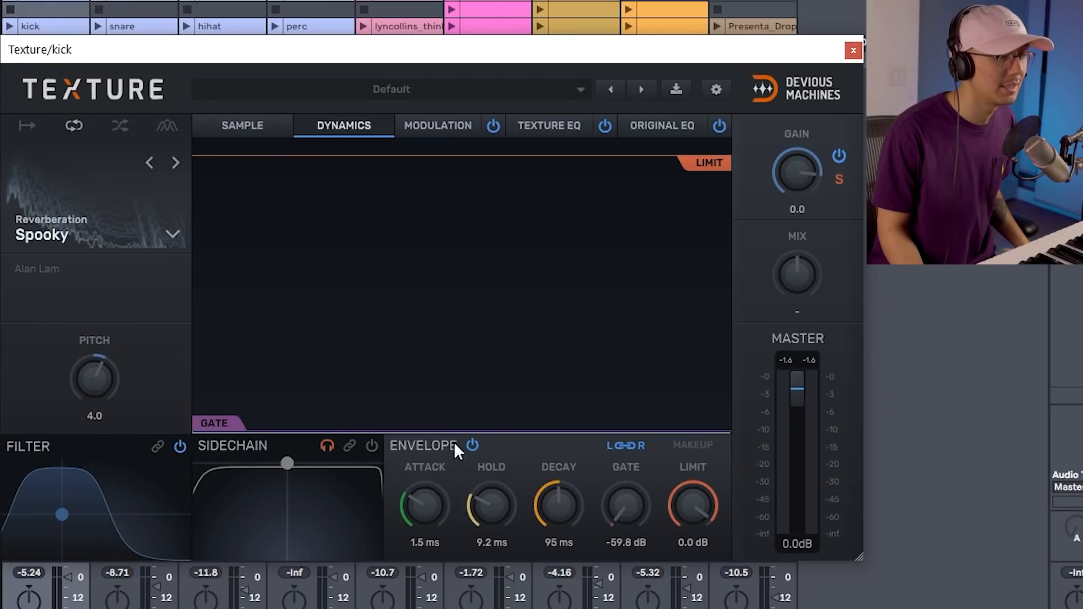
{"action": "mouse_move", "coordinate": [496, 508]}
{"action": "left_mouse_down"}
{"action": "mouse_move", "coordinate": [496, 428]}
{"action": "mouse_move", "coordinate": [496, 447]}
{"action": "left_mouse_up"}
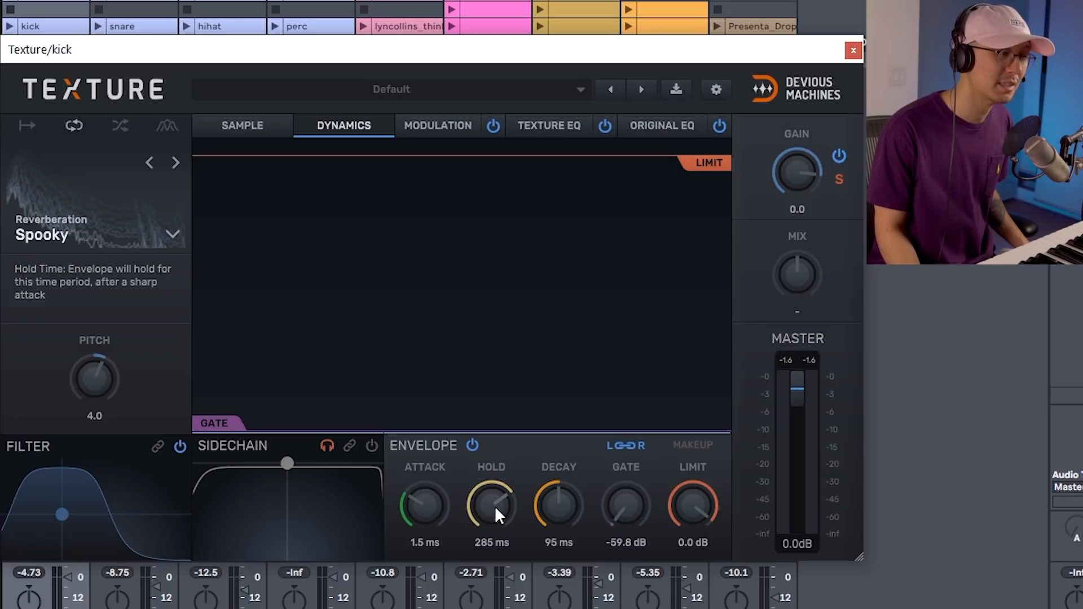
Lower the kick envelope's hold to 6.6 ms during playback and show the modulation settings.
{"action": "key", "text": "space"}
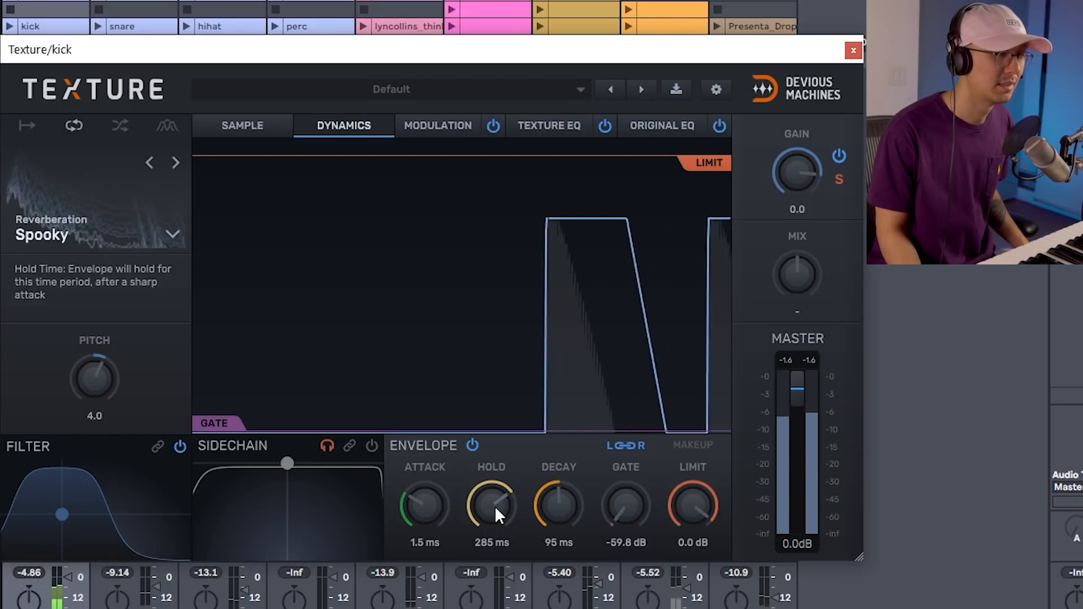
{"action": "left_click_drag", "start_coordinate": [496, 506], "coordinate": [496, 569]}
{"action": "left_click", "coordinate": [438, 126]}
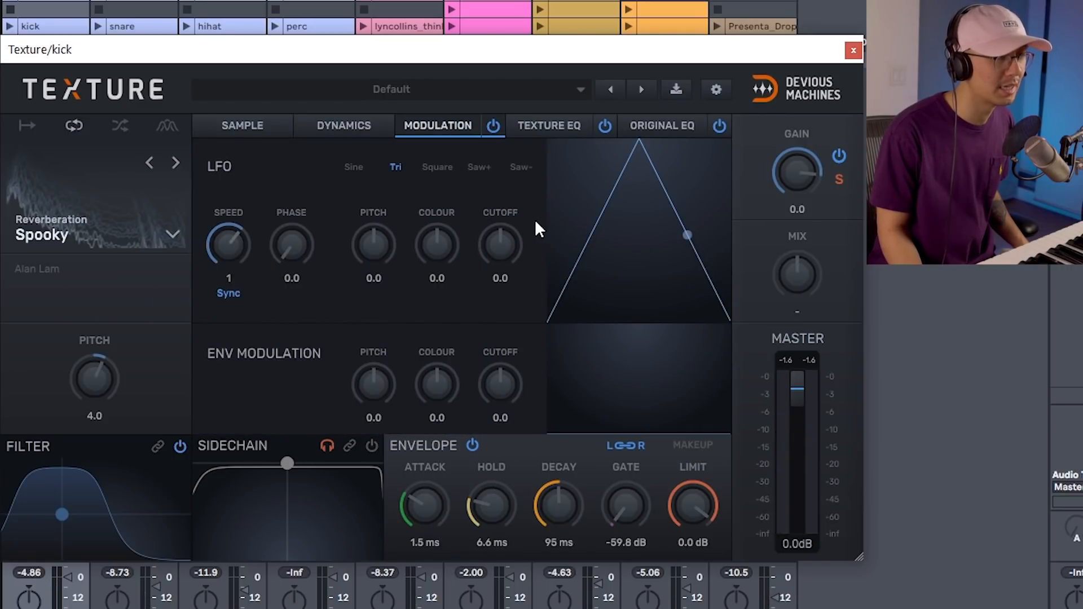
Try shifting a band on the texture EQ, and move the original EQ's second band to about 117 Hz at -0.1 dB.
{"action": "left_click", "coordinate": [550, 127]}
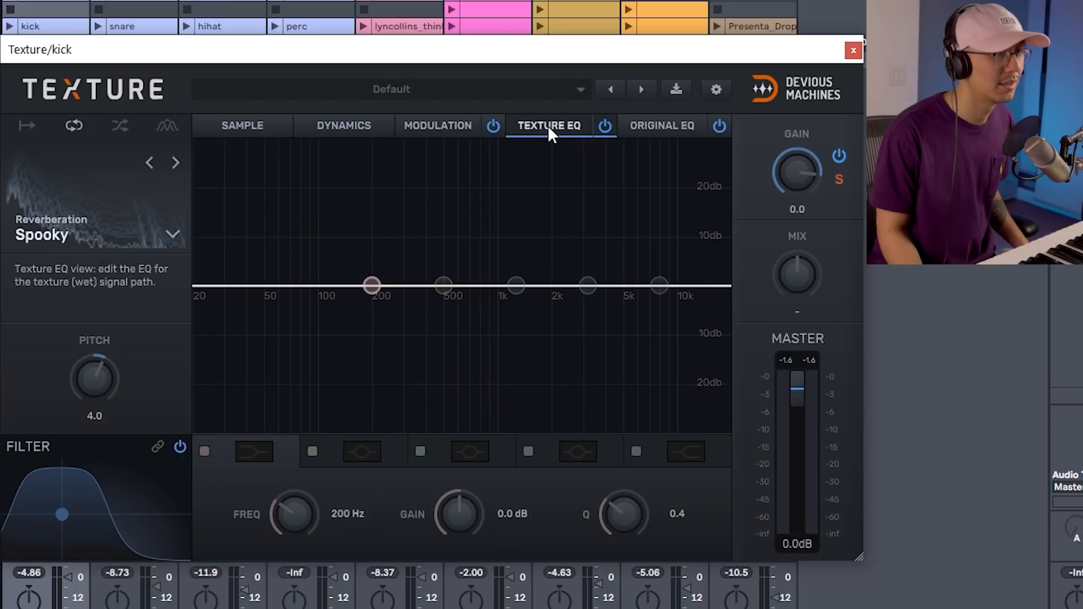
{"action": "left_click_drag", "start_coordinate": [595, 289], "coordinate": [389, 283]}
{"action": "left_click", "coordinate": [671, 125]}
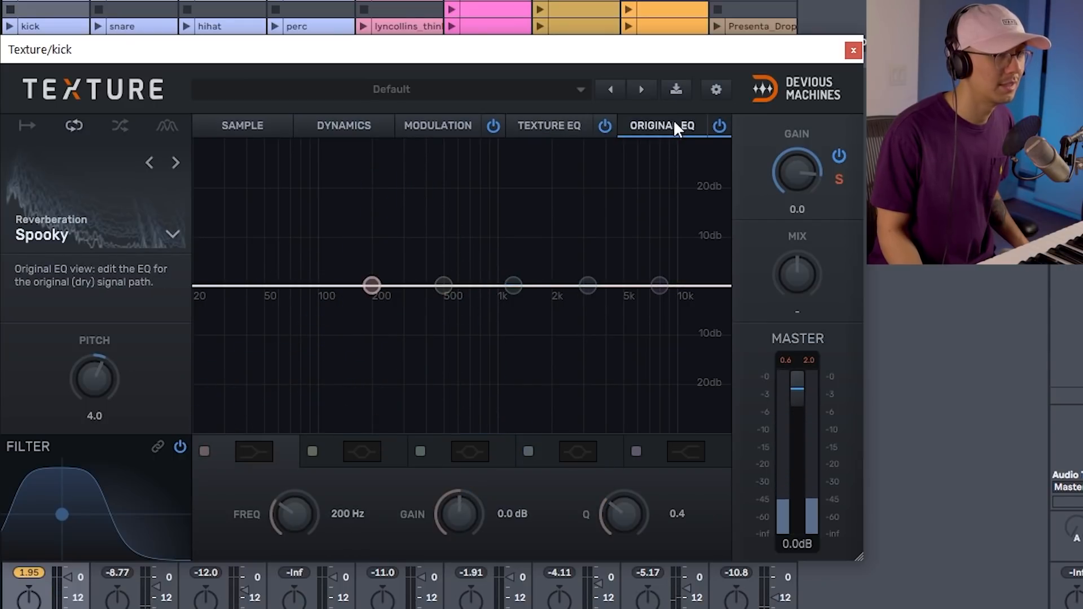
{"action": "left_click_drag", "start_coordinate": [444, 285], "coordinate": [330, 286]}
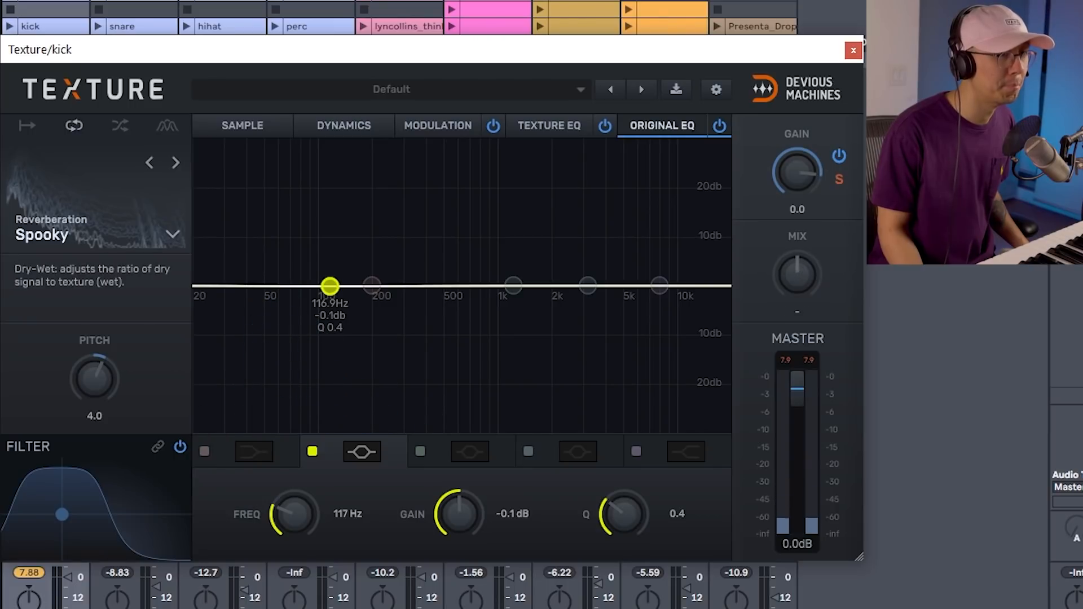
Sweep the dry-wet mix down and up during playback to compare the kick with its texture.
{"action": "key", "text": "space"}
{"action": "left_click_drag", "start_coordinate": [797, 274], "coordinate": [797, 346]}
{"action": "left_click_drag", "start_coordinate": [797, 274], "coordinate": [797, 247]}
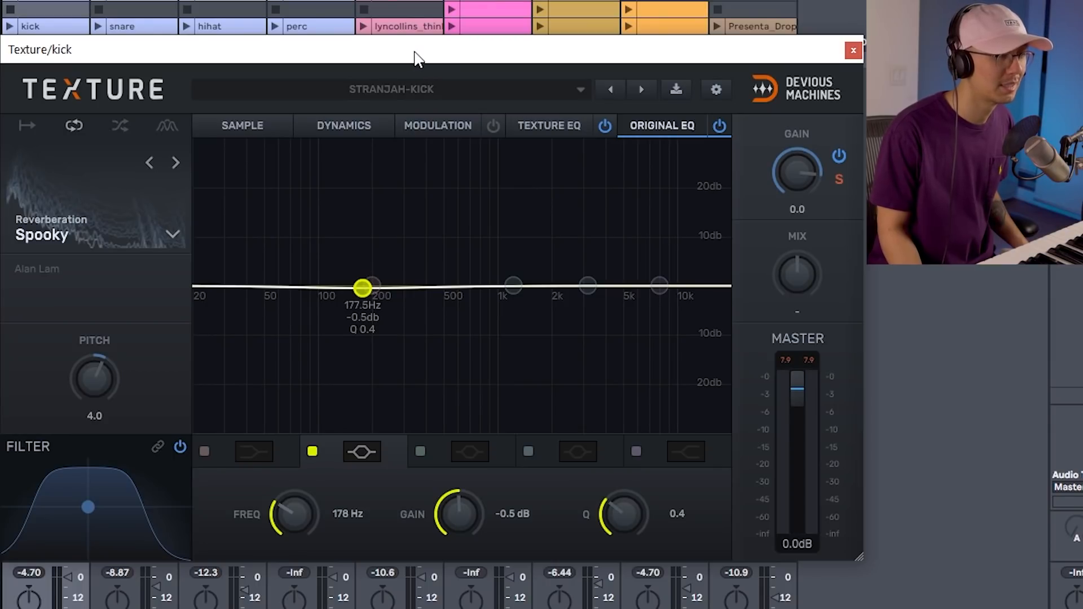
Audition the kick with the STRANJAH-KICK texture preset and close the plugin window.
{"action": "key", "text": "space"}
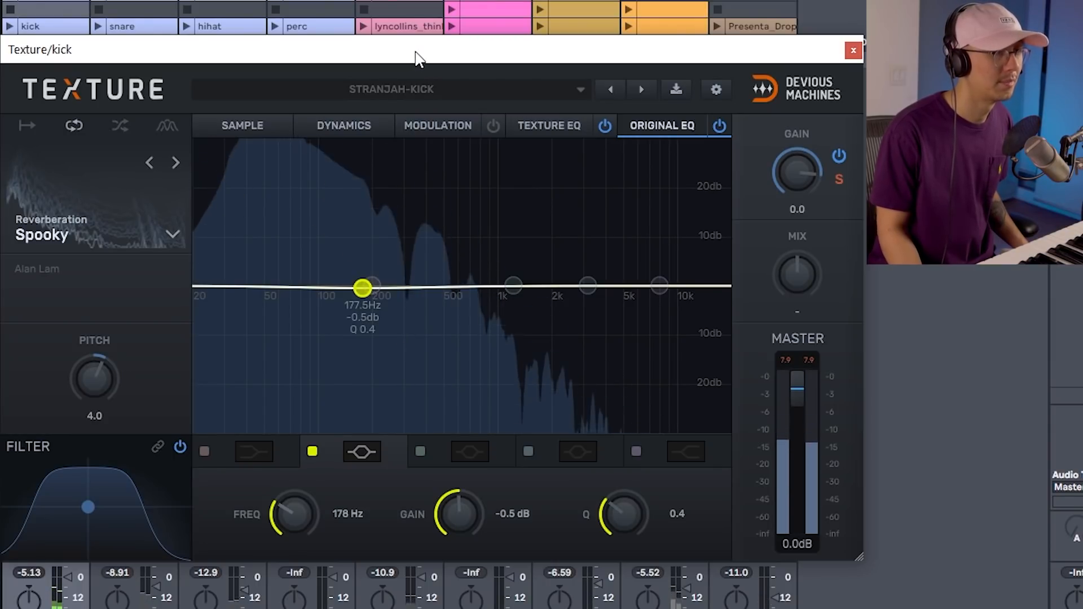
{"action": "key", "text": "space"}
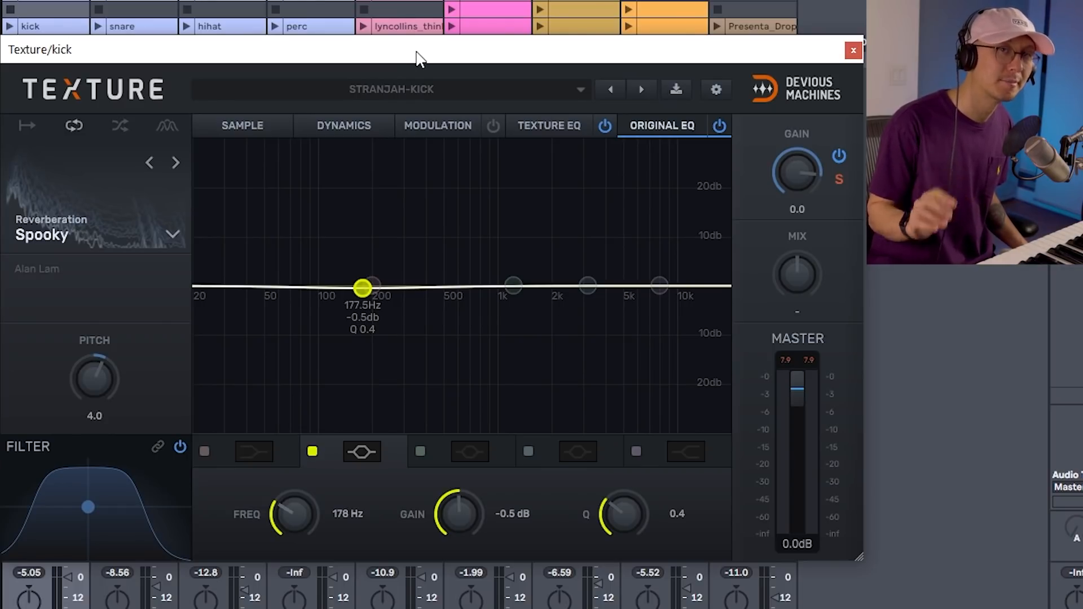
{"action": "key", "text": "space"}
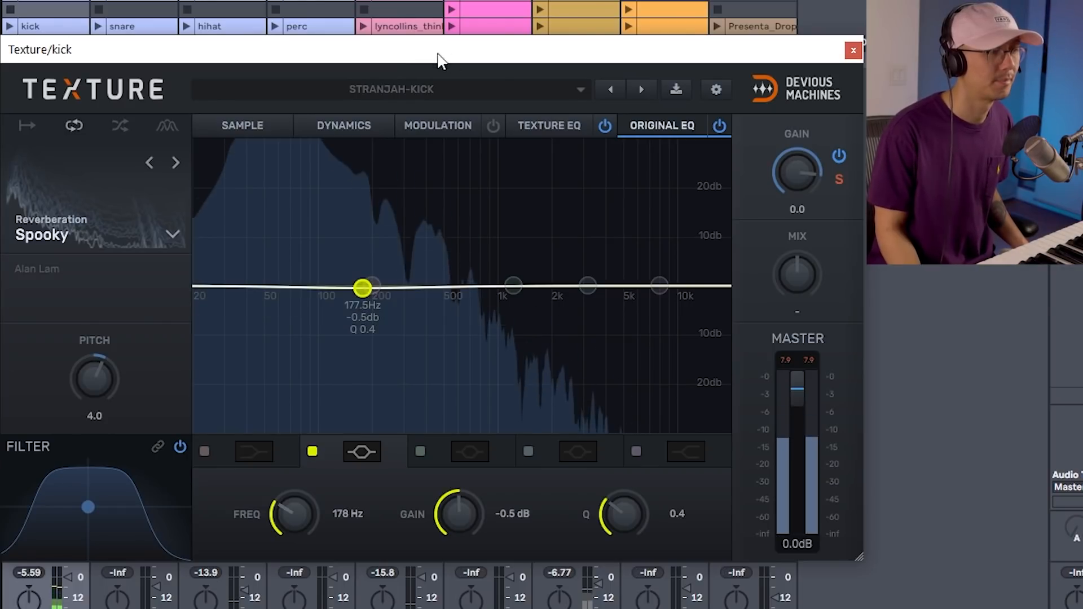
{"action": "left_click", "coordinate": [853, 52]}
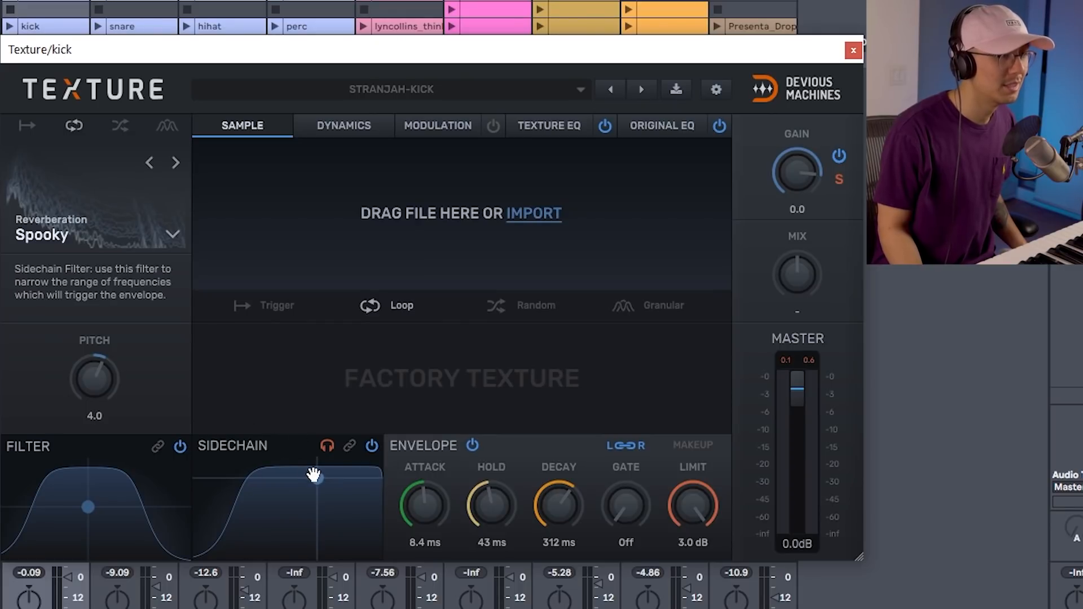
Narrow the kick texture's sidechain filter around a higher frequency.
{"action": "left_click_drag", "start_coordinate": [315, 475], "coordinate": [350, 535]}
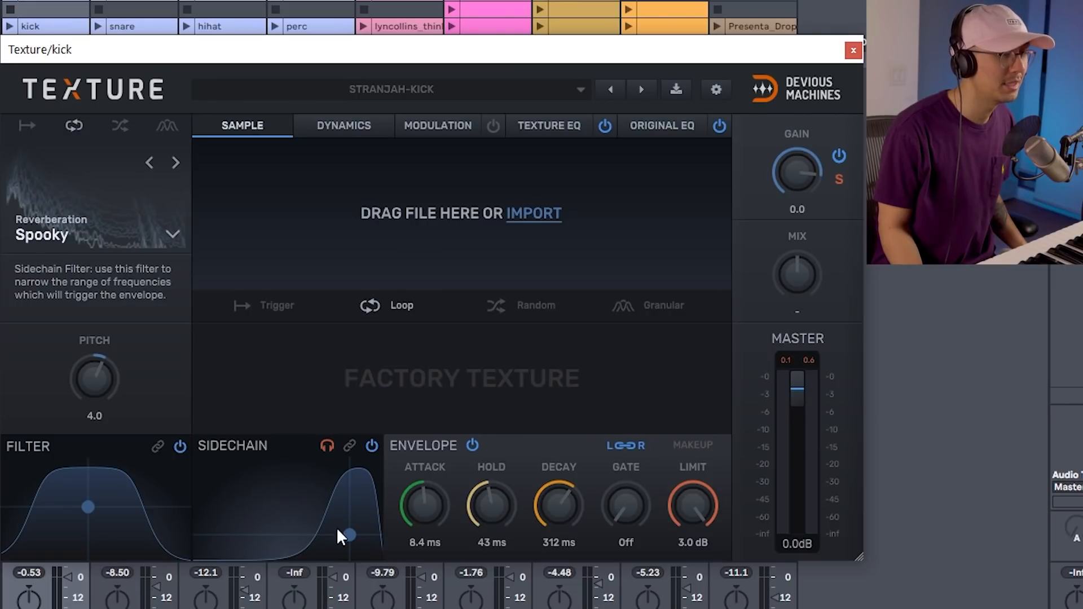
{"action": "left_click_drag", "start_coordinate": [350, 535], "coordinate": [340, 536]}
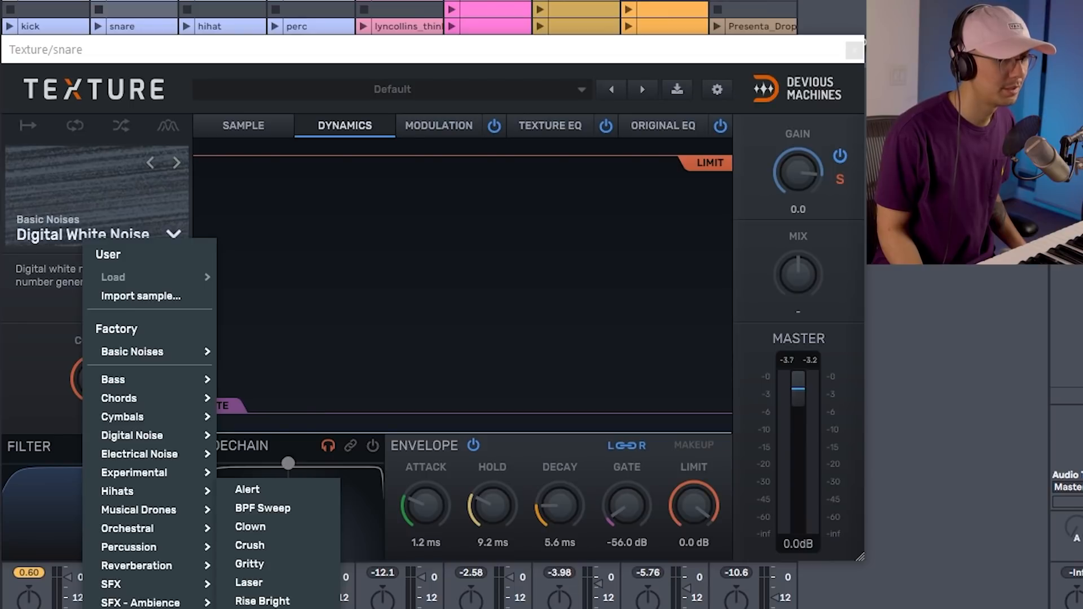
Load the Rise Transform texture from Synth FX 3 on the snare and set the envelope's decay to 145 ms.
{"action": "left_click", "coordinate": [262, 608]}
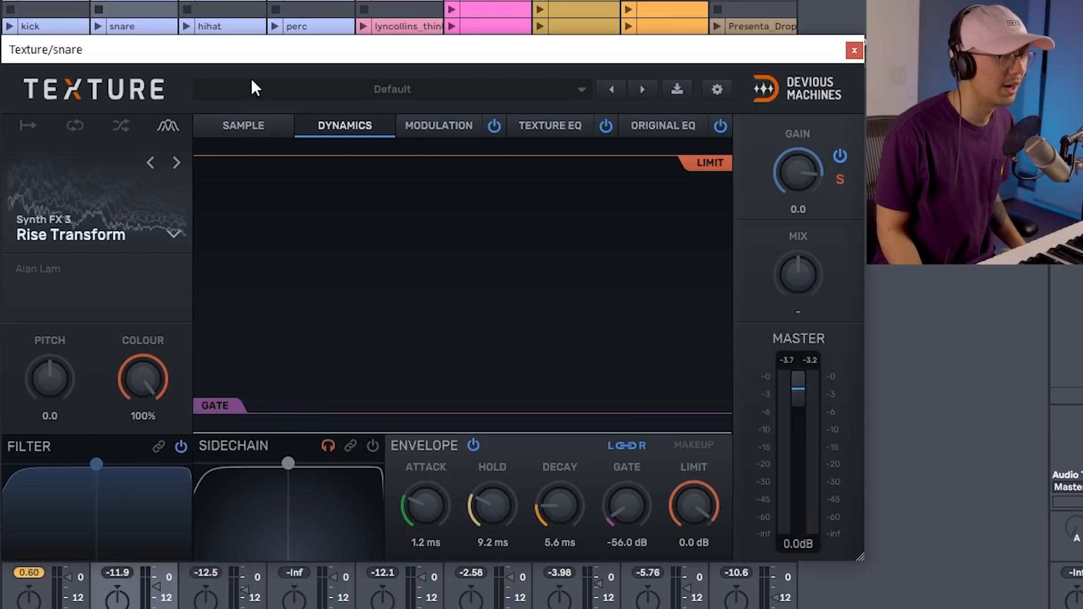
{"action": "left_click_drag", "start_coordinate": [560, 505], "coordinate": [559, 482]}
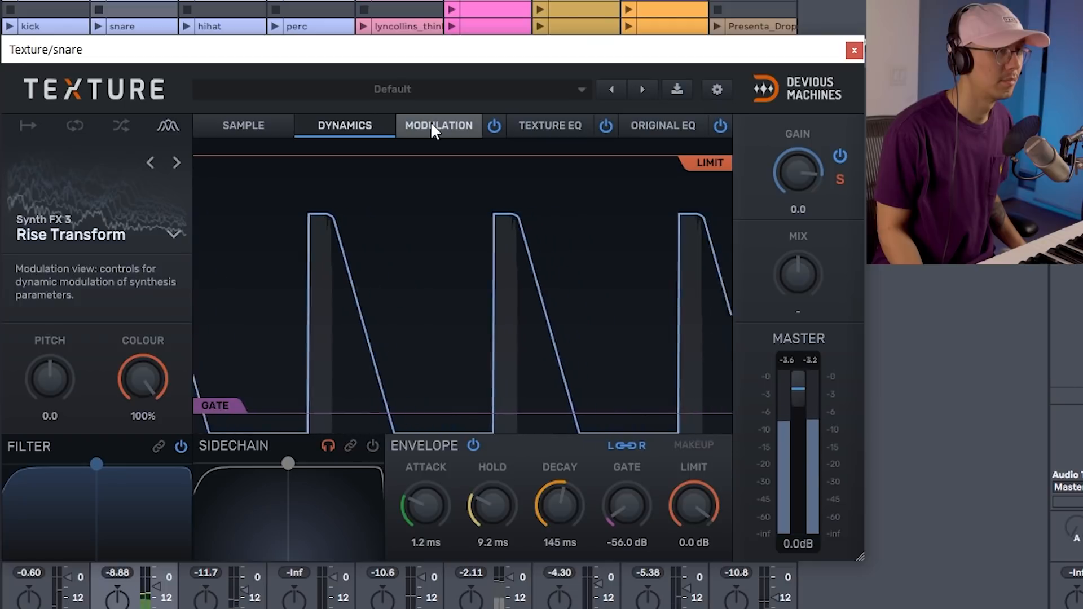
Try moving the second band of the snare's texture EQ to a higher frequency with a slight boost.
{"action": "left_click", "coordinate": [550, 125]}
{"action": "left_click_drag", "start_coordinate": [445, 285], "coordinate": [536, 278]}
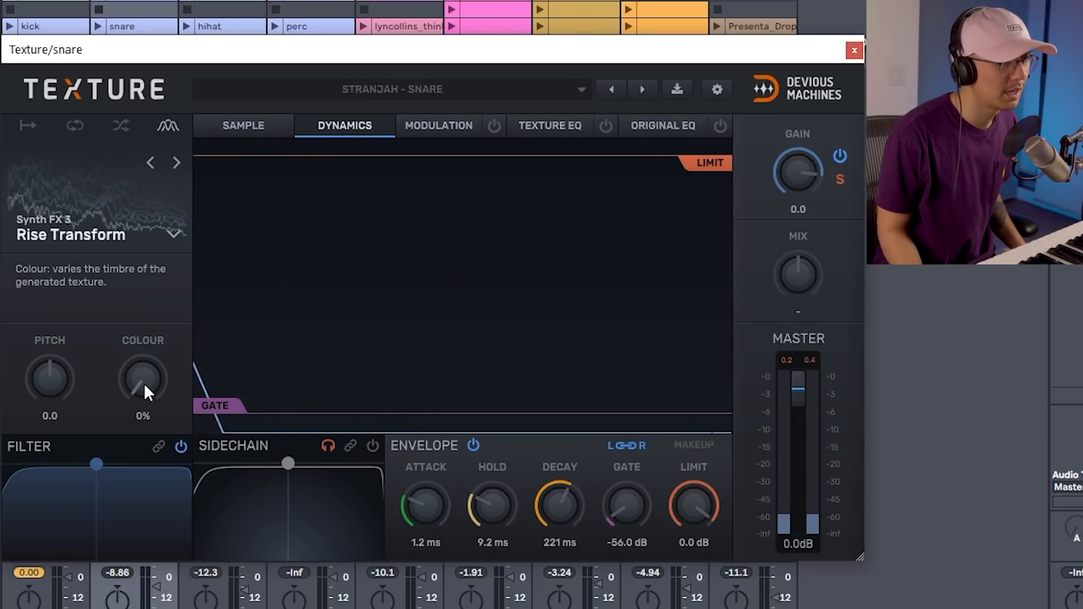
Raise the Rise Transform texture's colour to 100% and audition the snare.
{"action": "left_click_drag", "start_coordinate": [144, 383], "coordinate": [144, 334]}
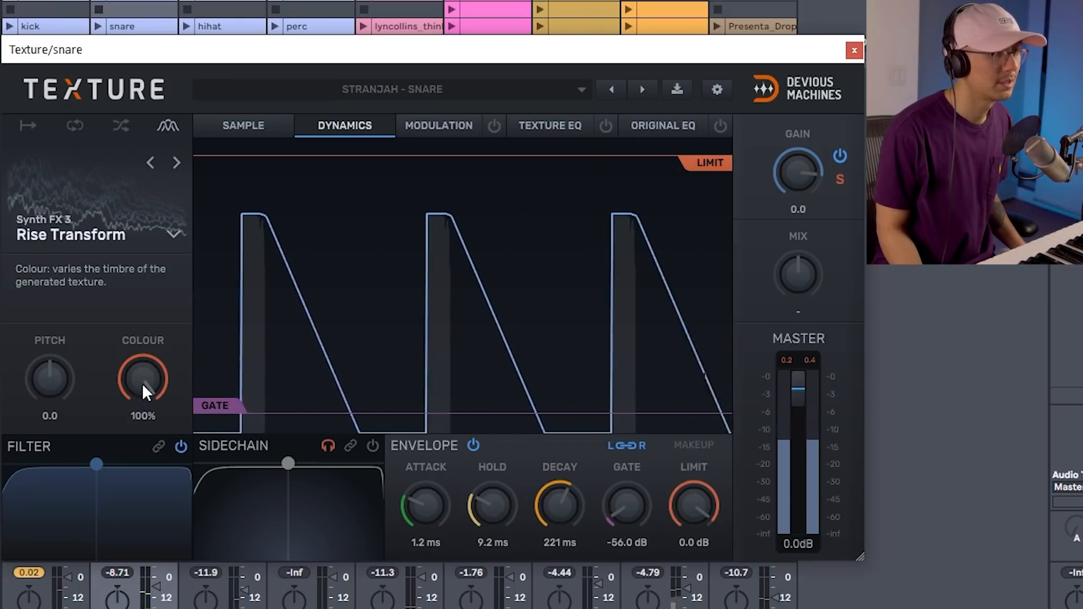
{"action": "key", "text": "space"}
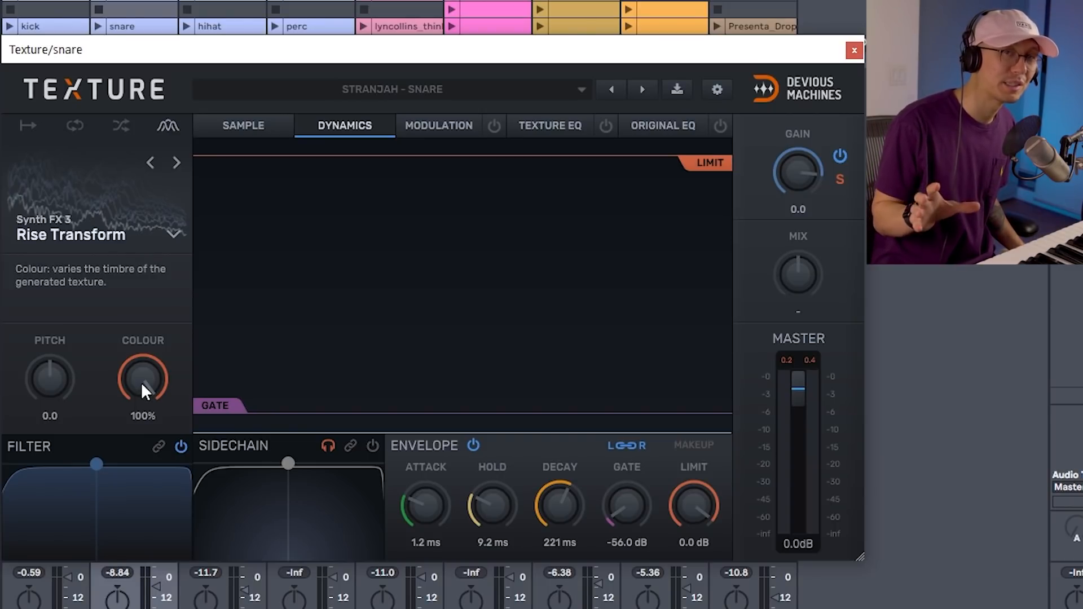
{"action": "key", "text": "space"}
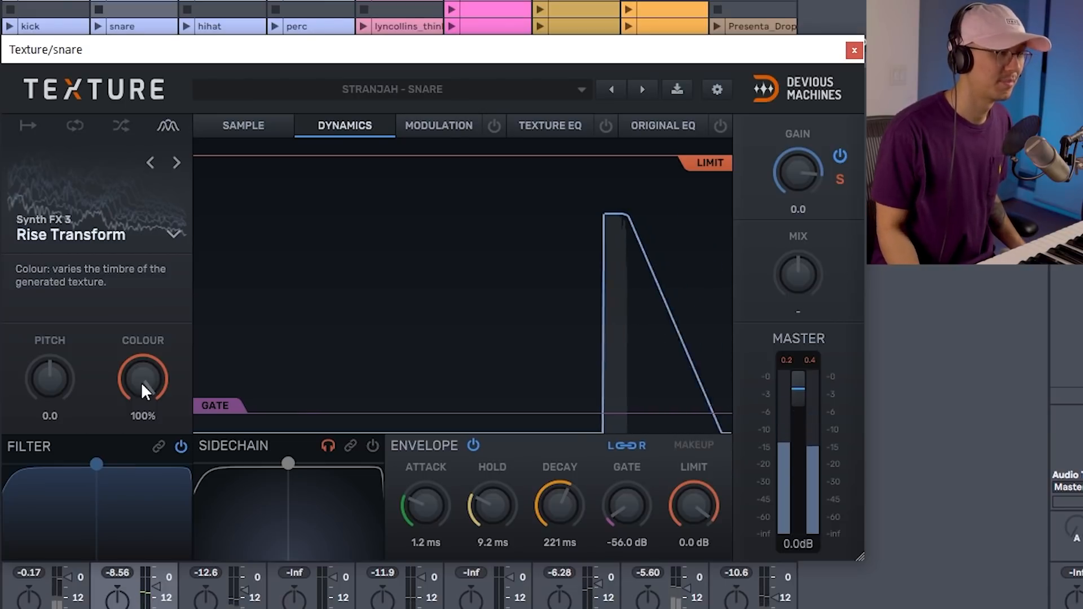
{"action": "key", "text": "space"}
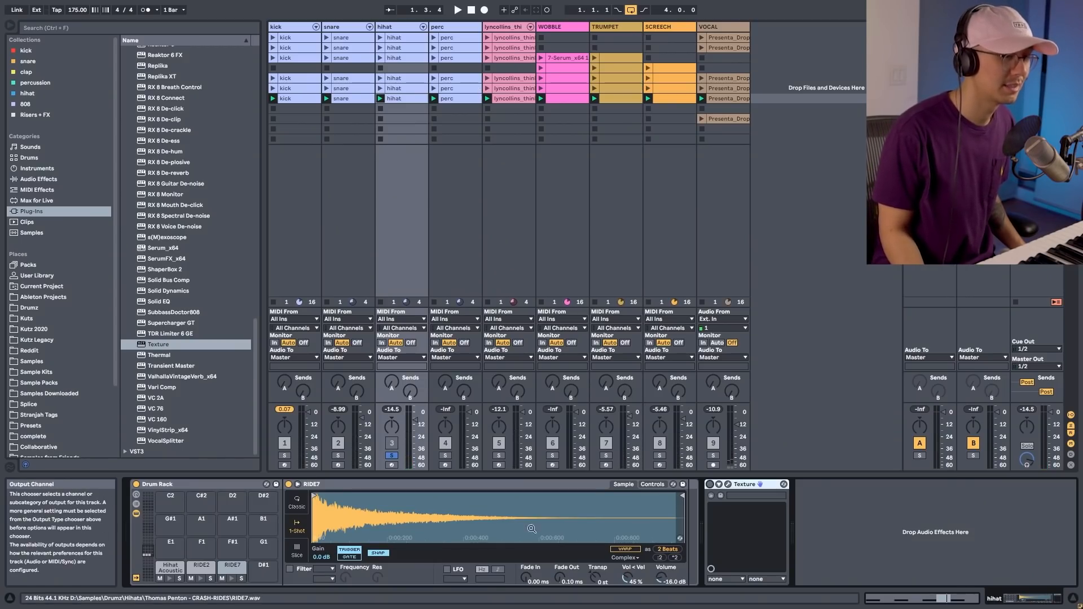
Import VEDM Mixed Perc 099.wav from the sample packs as the texture sample on the hihat track.
{"action": "key", "text": "space"}
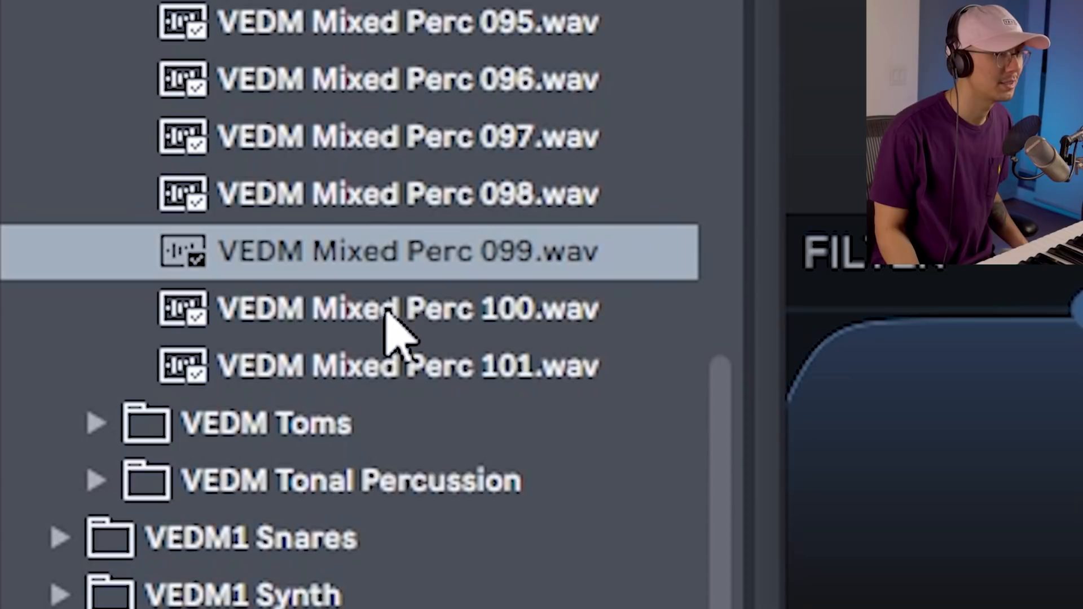
{"action": "left_click_drag", "start_coordinate": [471, 270], "coordinate": [276, 214]}
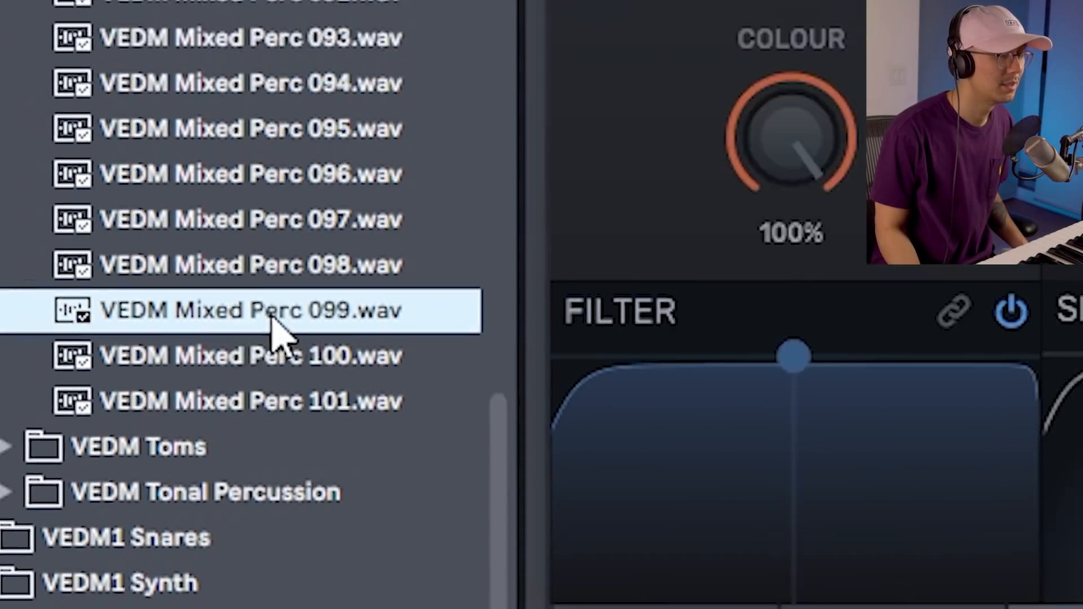
{"action": "left_click_drag", "start_coordinate": [425, 260], "coordinate": [409, 212]}
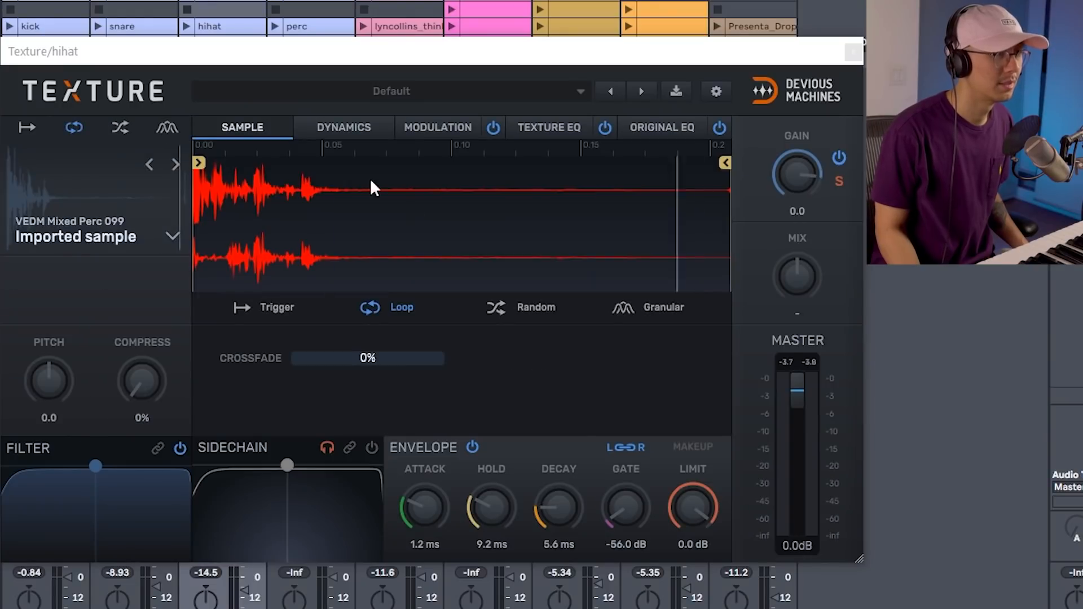
Set the hihat envelope's hold to Off and decay to 149 ms, and raise the texture's compression to 98%.
{"action": "left_click", "coordinate": [347, 127]}
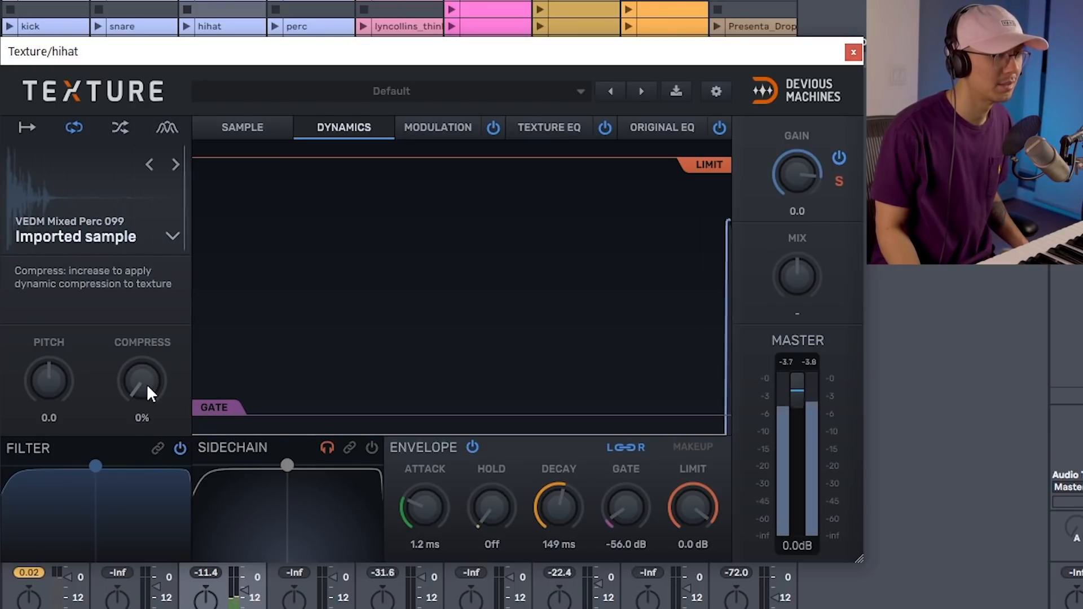
{"action": "left_click_drag", "start_coordinate": [147, 384], "coordinate": [147, 279]}
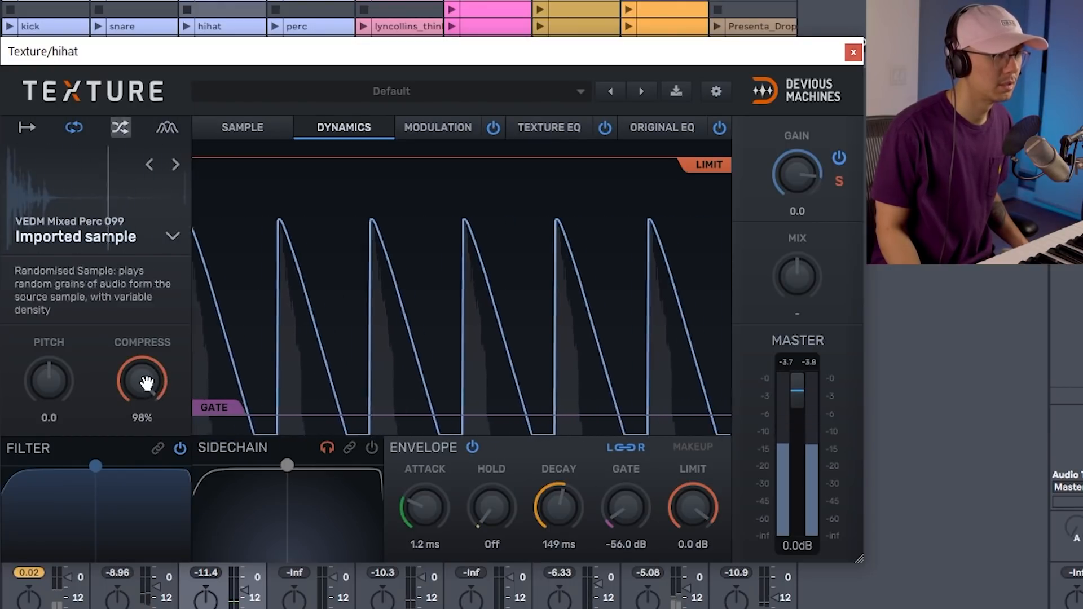
Switch the imported hihat sample to Granular playback and reduce the grain size to 22 ms.
{"action": "left_click", "coordinate": [256, 126]}
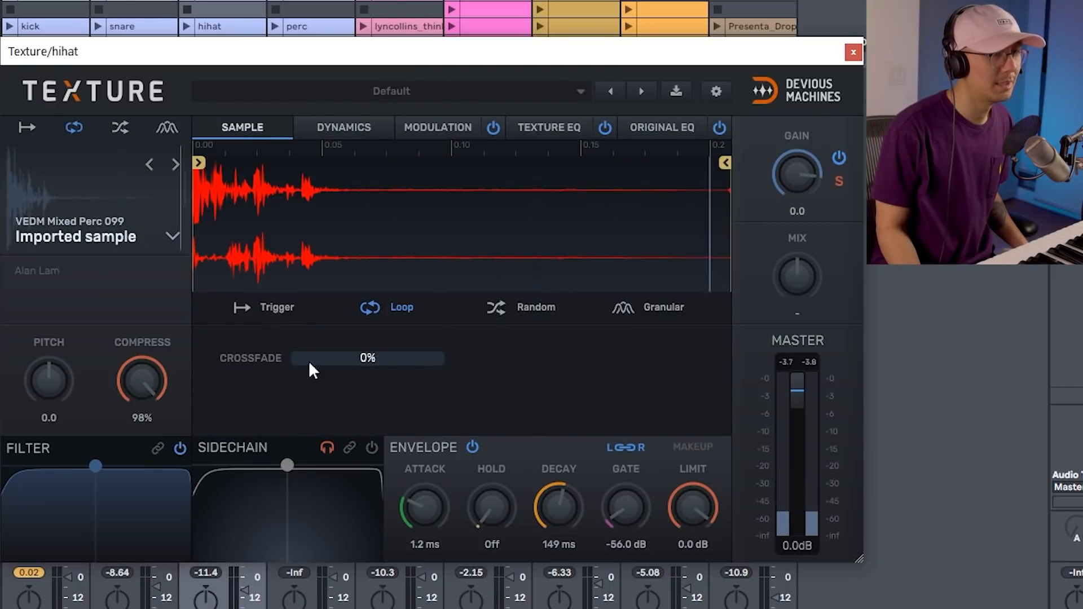
{"action": "left_click", "coordinate": [679, 307]}
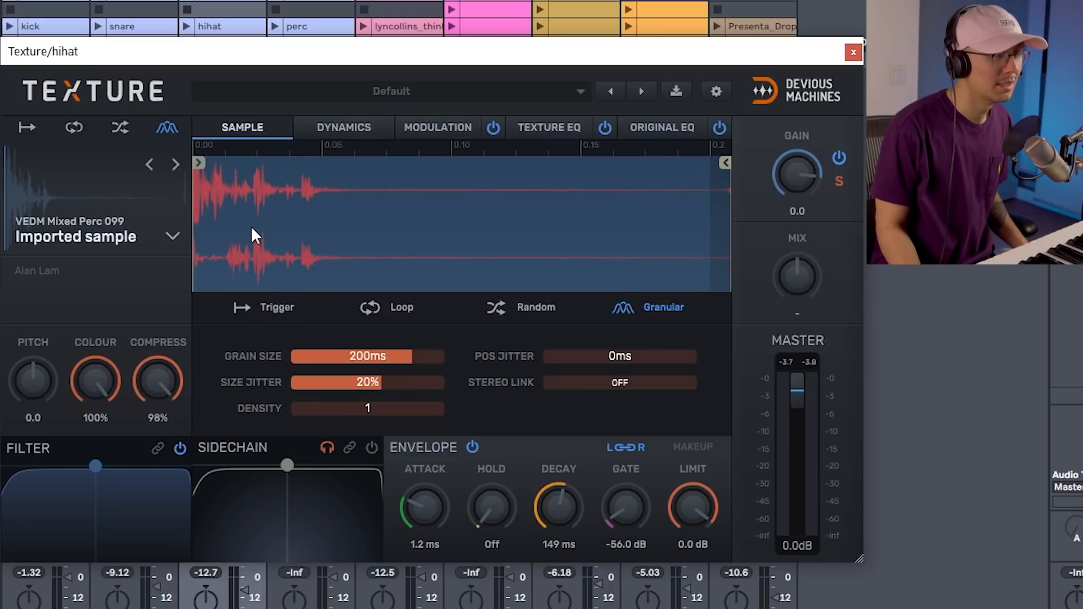
{"action": "left_click_drag", "start_coordinate": [394, 363], "coordinate": [352, 361]}
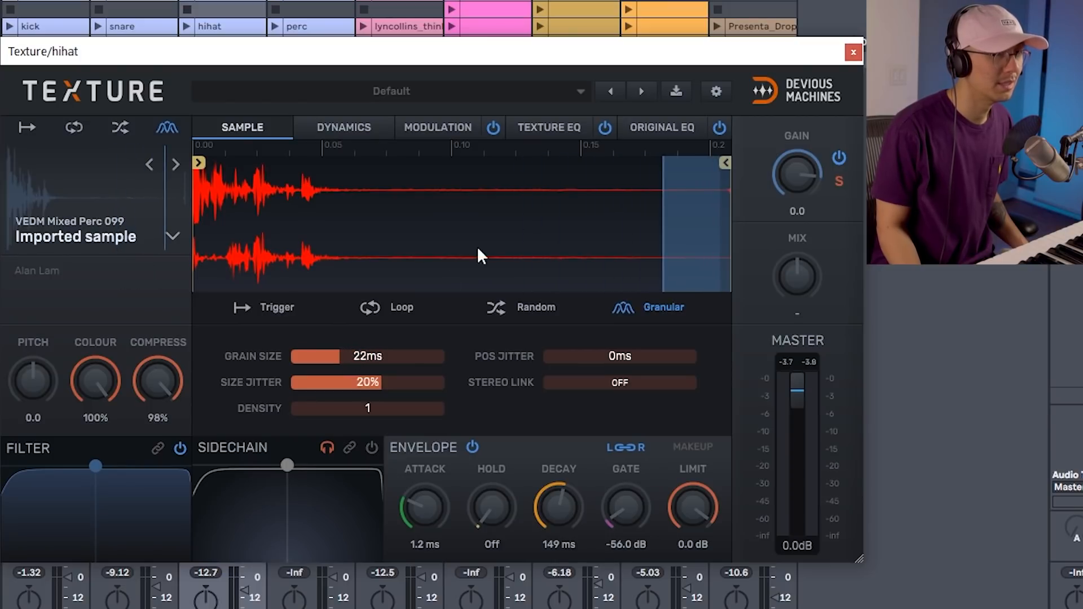
Trim the granular sample region to the opening transients and set the grain size to 24 ms.
{"action": "left_click_drag", "start_coordinate": [729, 163], "coordinate": [295, 164]}
{"action": "left_click_drag", "start_coordinate": [369, 354], "coordinate": [370, 354]}
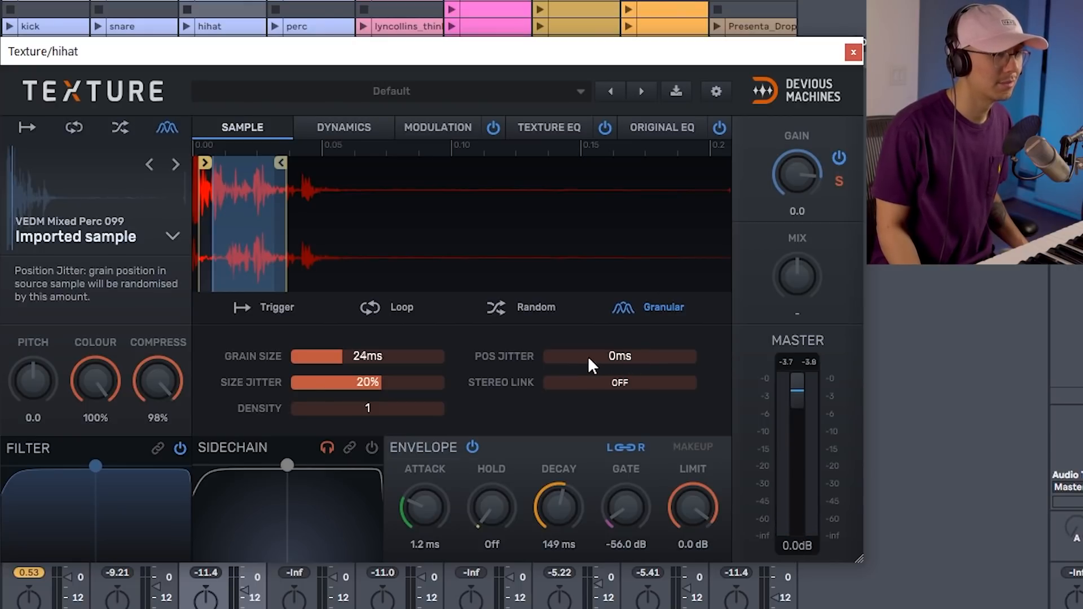
Set the position jitter to 24 ms, size jitter to 37% and density to 2, with the envelope's decay at 395 ms.
{"action": "left_click_drag", "start_coordinate": [615, 354], "coordinate": [615, 325]}
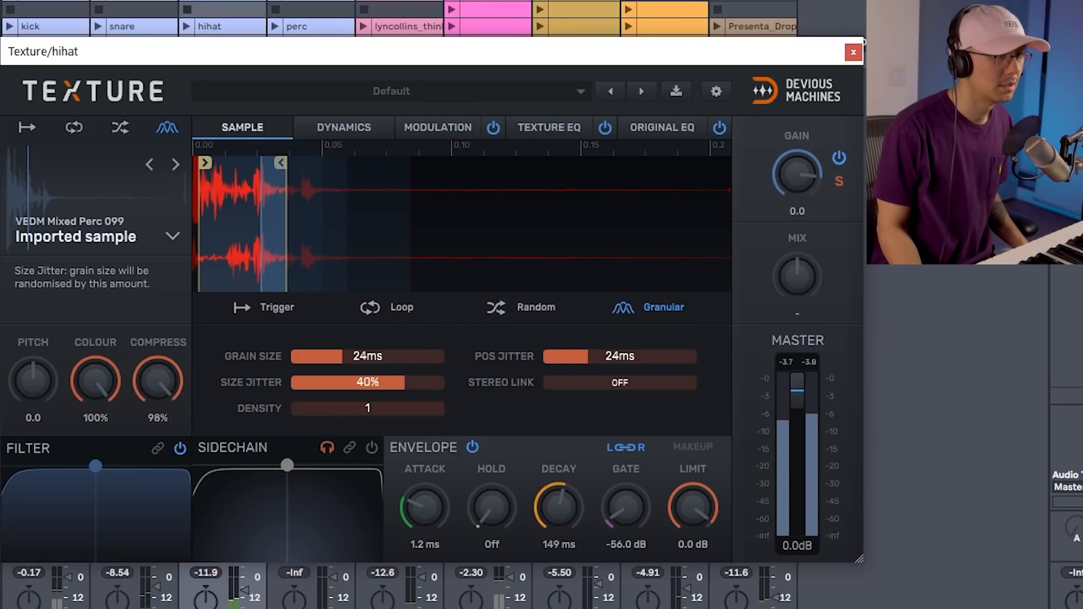
{"action": "left_click_drag", "start_coordinate": [357, 391], "coordinate": [367, 414]}
{"action": "left_click_drag", "start_coordinate": [559, 507], "coordinate": [558, 498]}
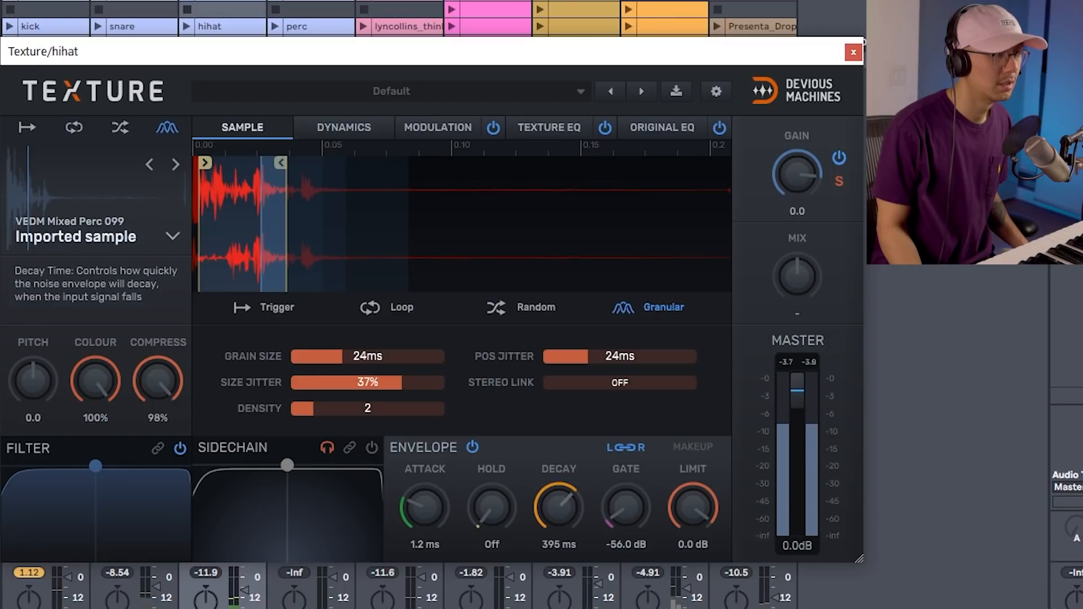
Enable the first band of the hihat's texture EQ as a High pass at 915 Hz.
{"action": "left_click", "coordinate": [549, 127]}
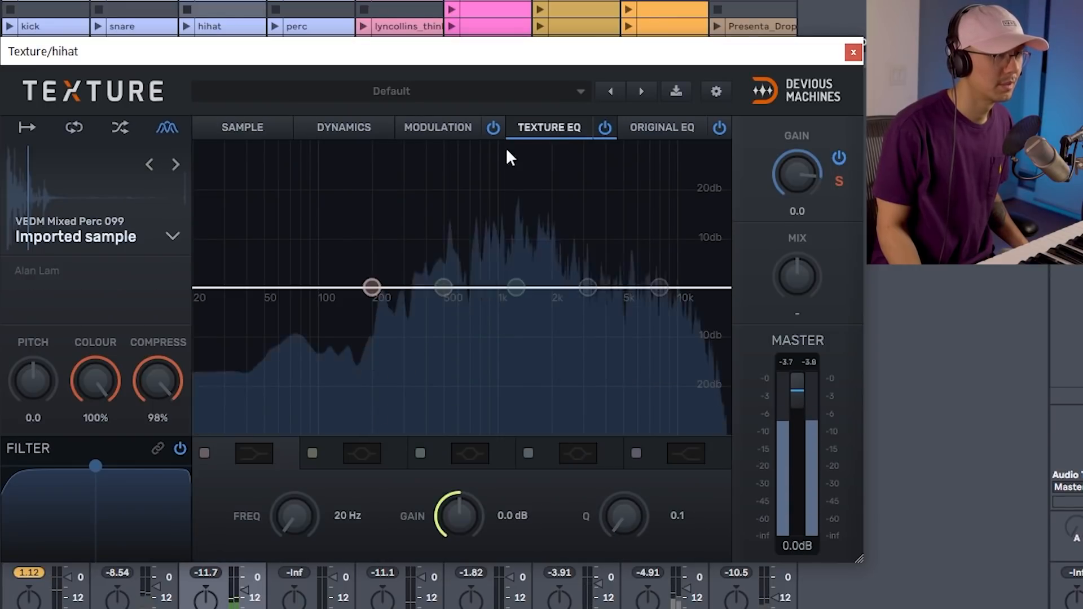
{"action": "left_click", "coordinate": [204, 453]}
{"action": "left_click", "coordinate": [262, 452]}
{"action": "left_click", "coordinate": [307, 298]}
{"action": "left_click_drag", "start_coordinate": [290, 519], "coordinate": [288, 513]}
Change the texture EQ's high-pass band to High pass 24db and lower its frequency.
{"action": "left_click", "coordinate": [267, 461]}
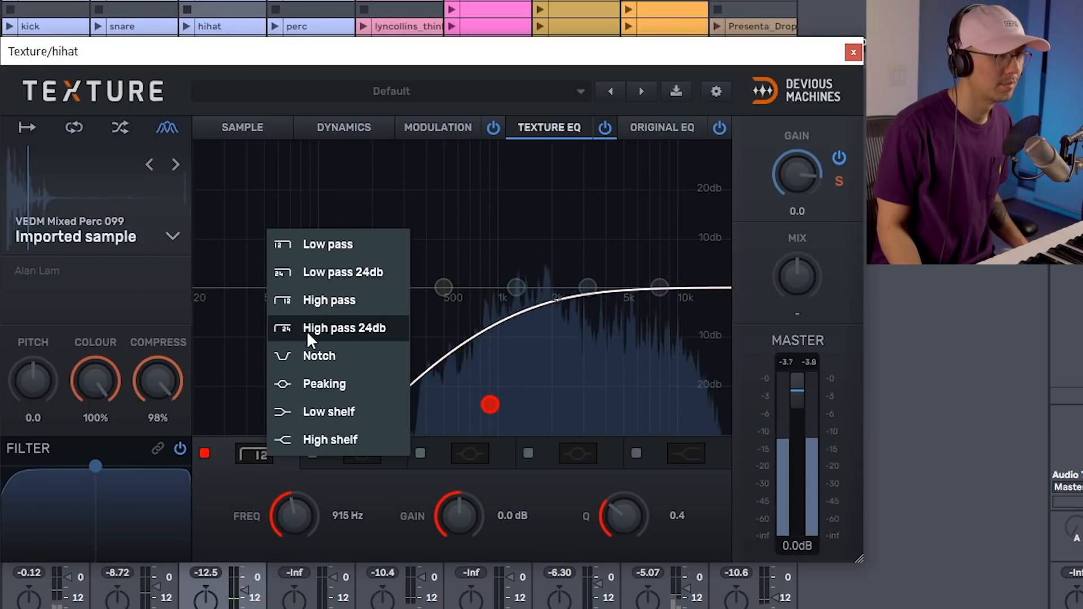
{"action": "left_click", "coordinate": [305, 330]}
{"action": "left_click_drag", "start_coordinate": [292, 514], "coordinate": [292, 523]}
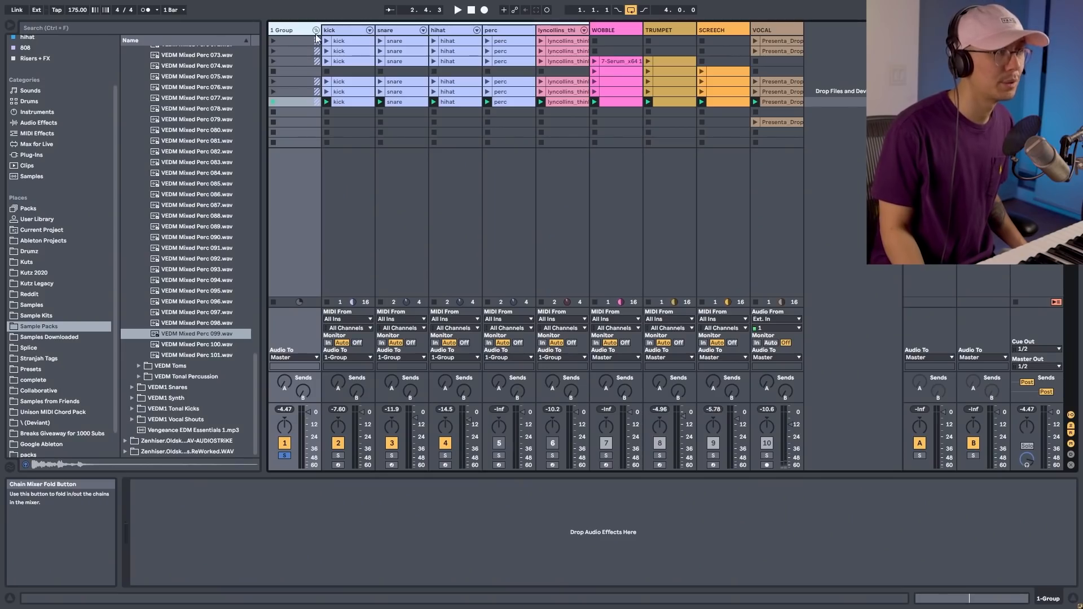
Select the drum group and play it back to hear the textured kick, snare and hihat together.
{"action": "key", "text": "space"}
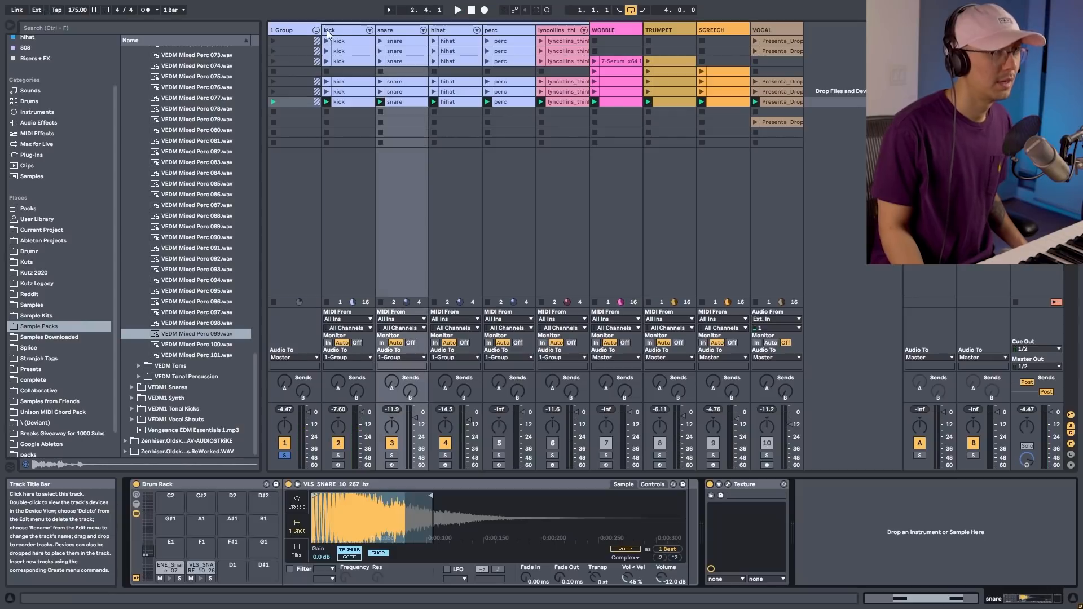
{"action": "left_click", "coordinate": [304, 28]}
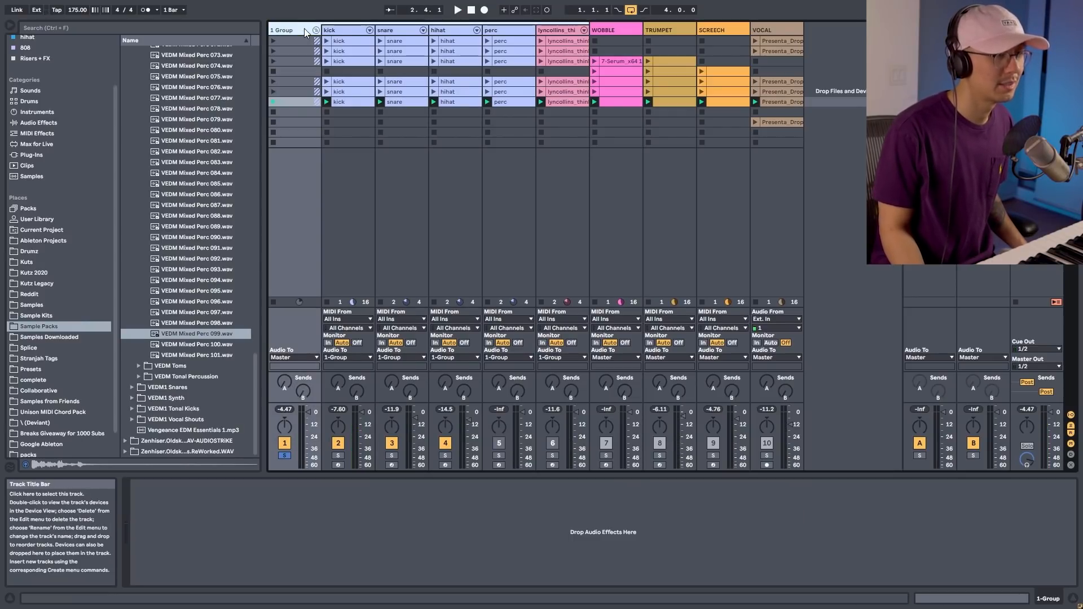
{"action": "key", "text": "space"}
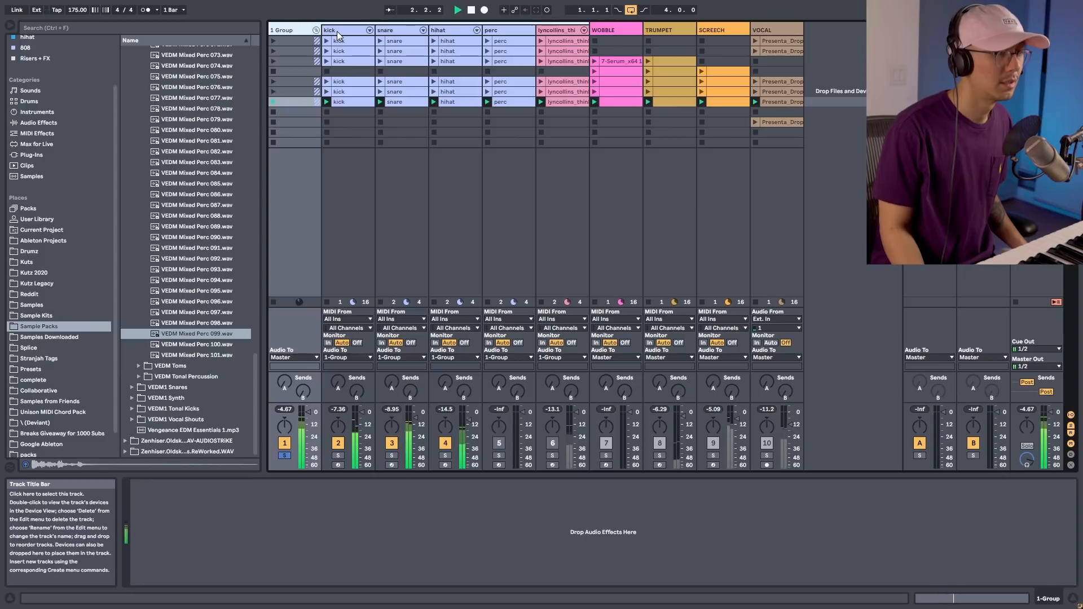
{"action": "left_click", "coordinate": [470, 31]}
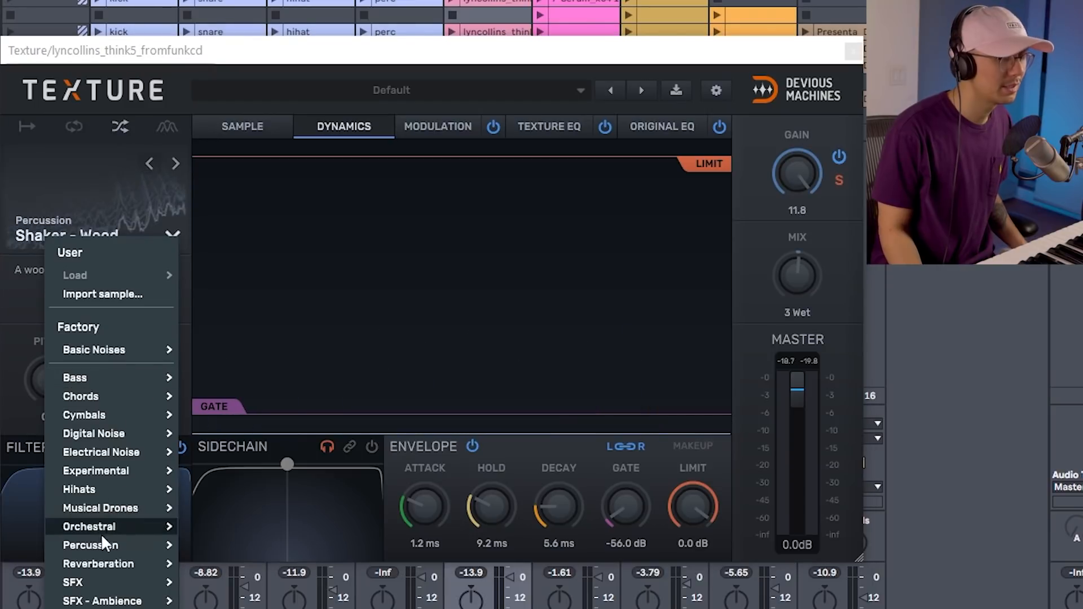
Load the Percussion texture Tamborine 2 on the lyncollins break, with gain at 12.0 and mix at 100 Wet.
{"action": "mouse_move", "coordinate": [104, 546]}
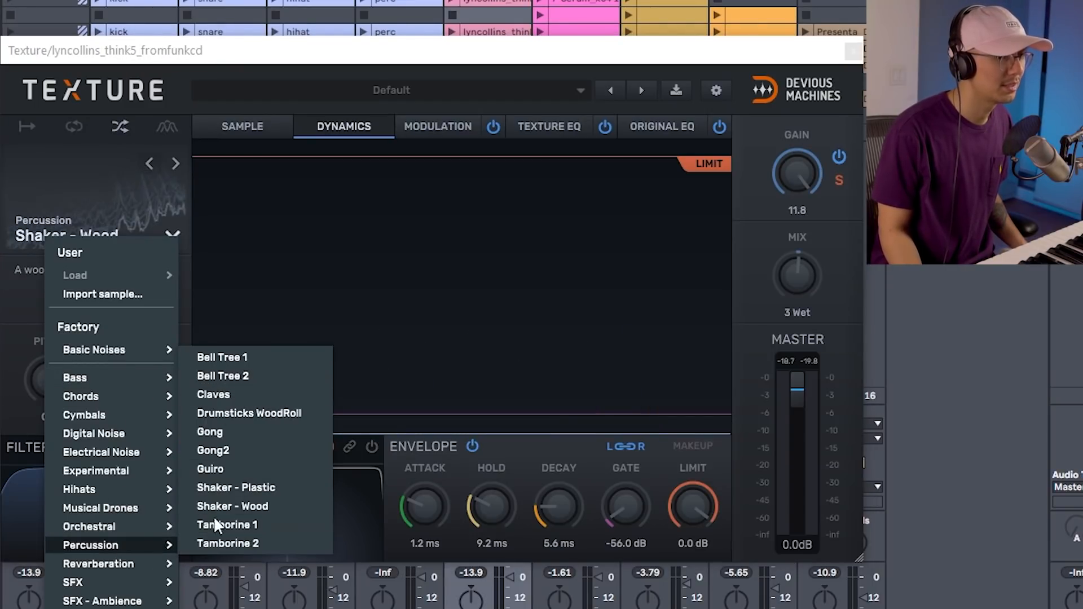
{"action": "left_click", "coordinate": [262, 542]}
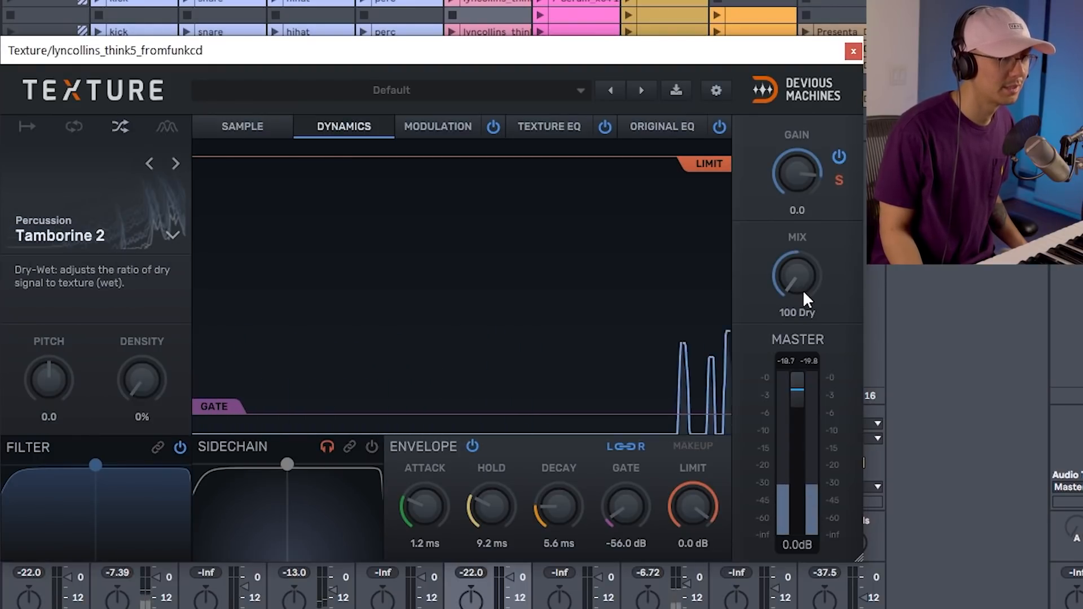
{"action": "left_click_drag", "start_coordinate": [803, 290], "coordinate": [803, 280]}
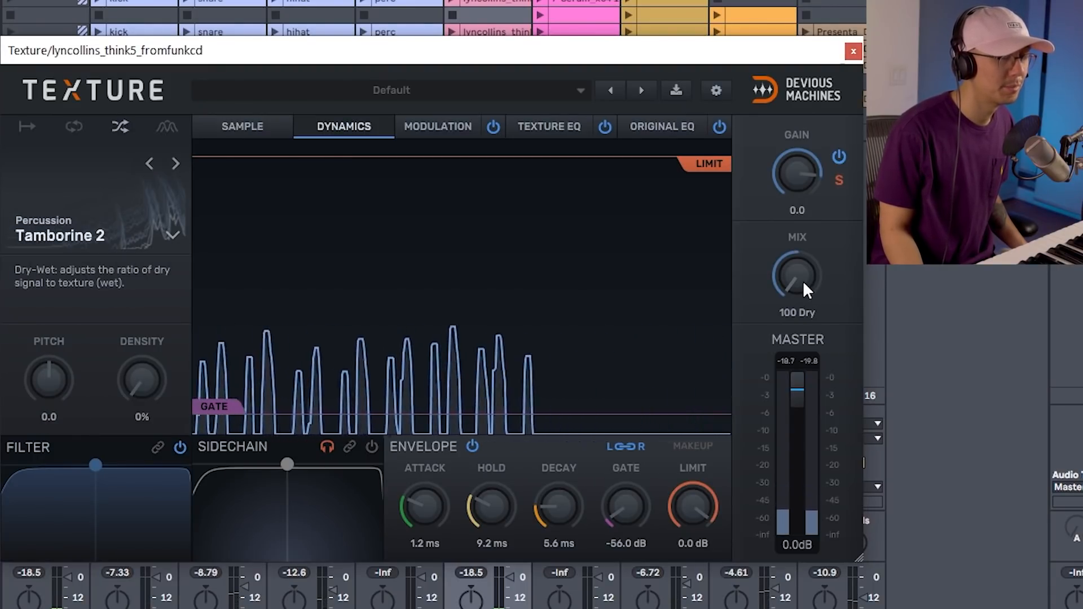
{"action": "left_click_drag", "start_coordinate": [795, 187], "coordinate": [791, 169]}
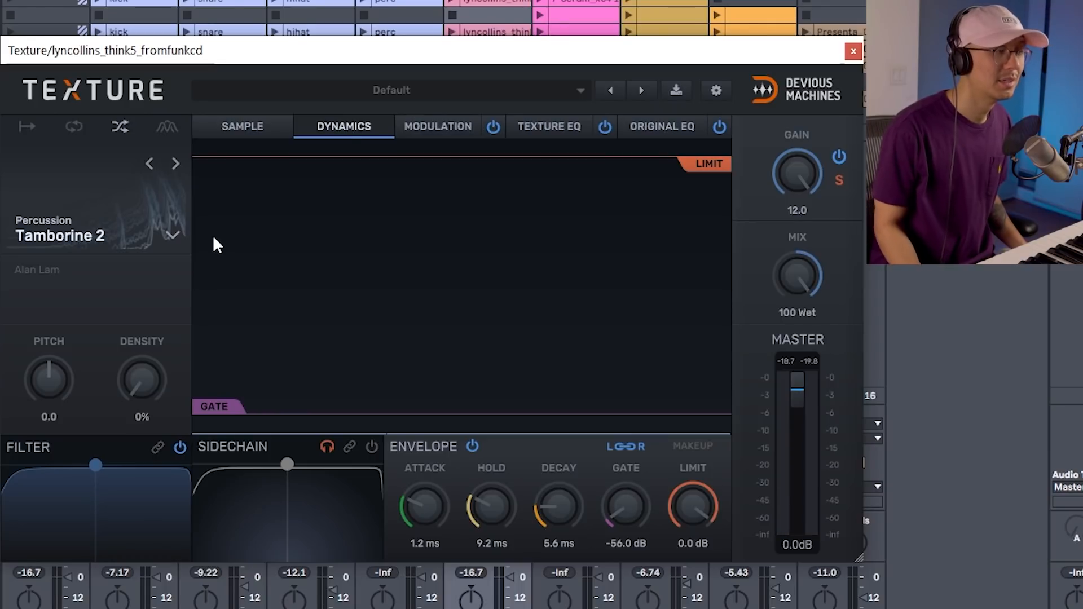
Step back through the Percussion texture sources and settle on Shaker - Plastic for the break.
{"action": "left_click", "coordinate": [120, 235]}
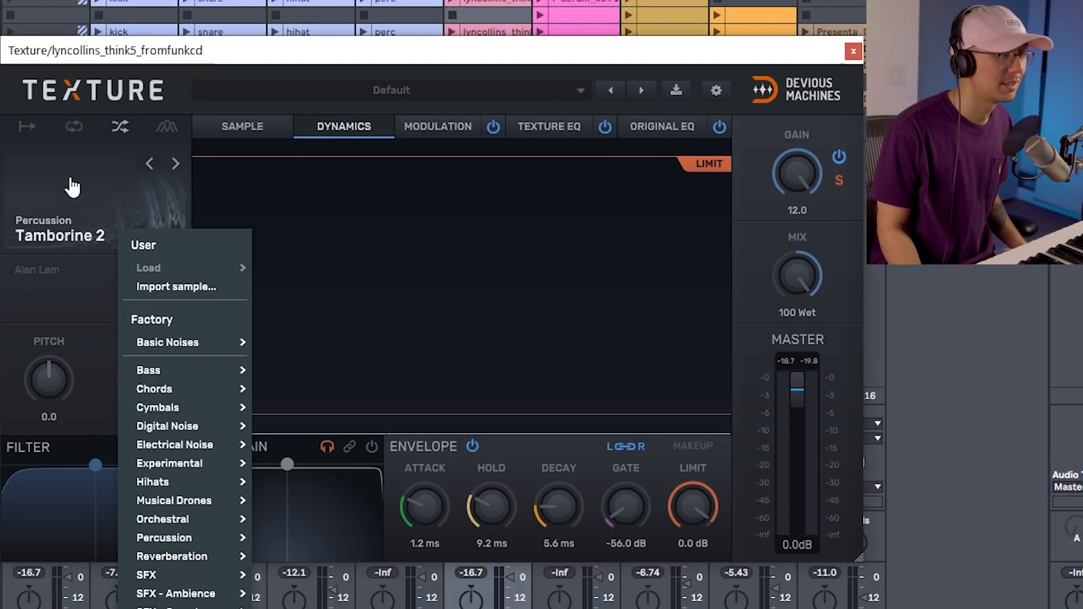
{"action": "left_click", "coordinate": [73, 184]}
{"action": "left_click", "coordinate": [150, 165]}
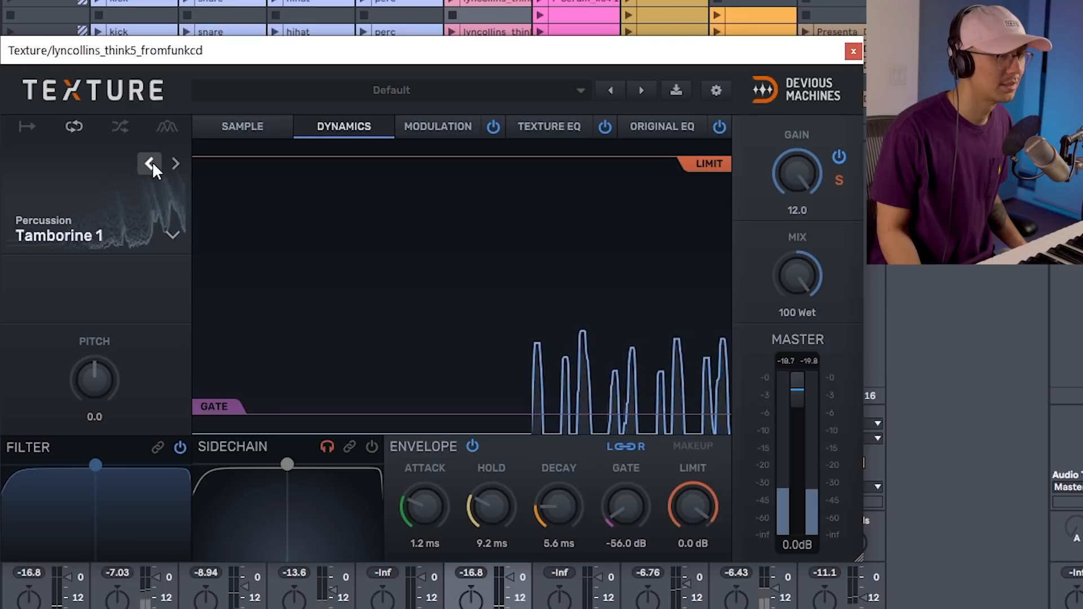
{"action": "left_click", "coordinate": [151, 165]}
{"action": "left_click", "coordinate": [151, 164]}
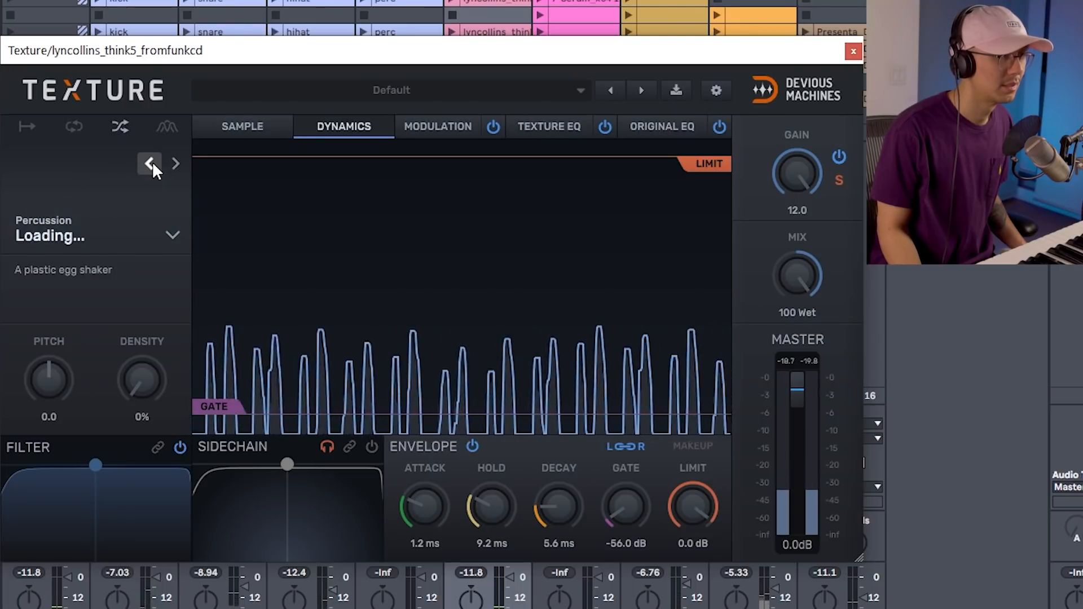
{"action": "left_click", "coordinate": [151, 164]}
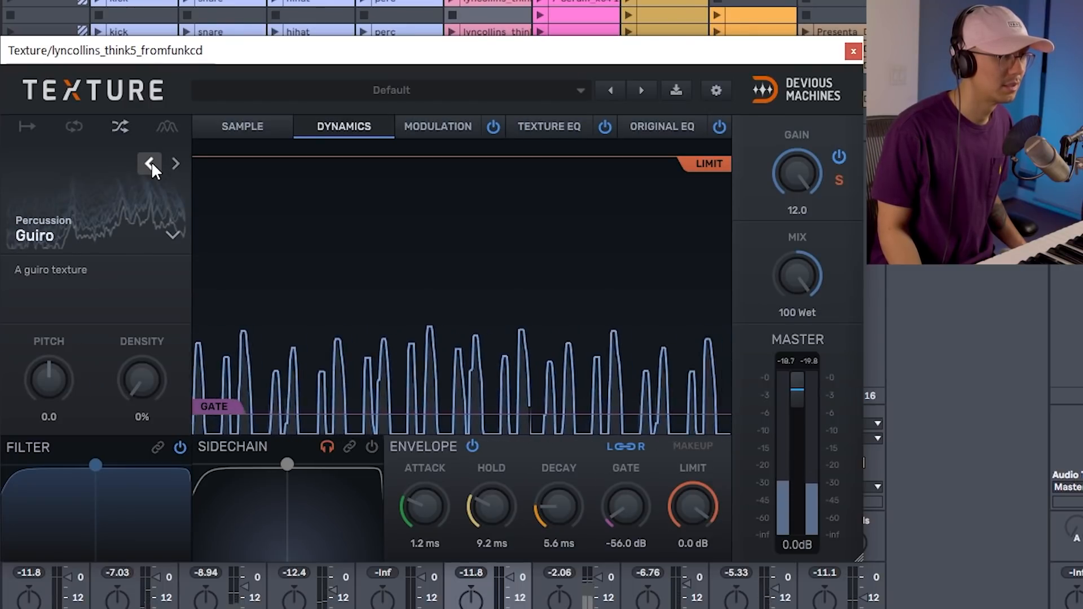
{"action": "left_click", "coordinate": [152, 165]}
{"action": "left_click", "coordinate": [152, 168]}
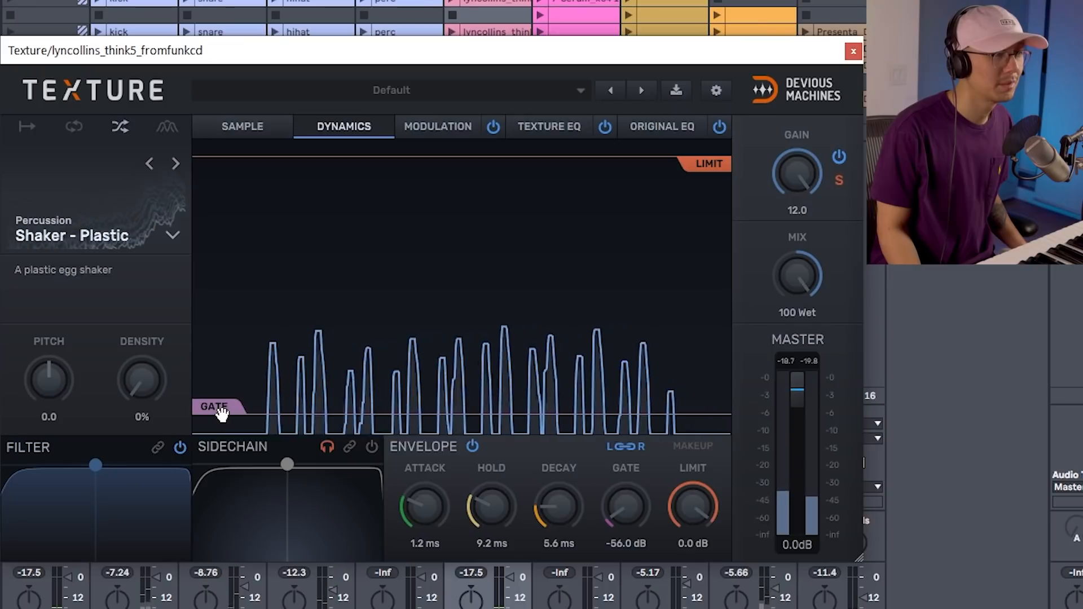
Shape the break's texture with a -54.8 dB gate, 14 ms hold, 20 ms decay and 60 Wet mix, and audition it.
{"action": "mouse_move", "coordinate": [220, 411]}
{"action": "left_mouse_down"}
{"action": "mouse_move", "coordinate": [218, 377]}
{"action": "mouse_move", "coordinate": [211, 407]}
{"action": "left_mouse_up"}
{"action": "mouse_move", "coordinate": [556, 507]}
{"action": "left_mouse_down"}
{"action": "mouse_move", "coordinate": [556, 458]}
{"action": "mouse_move", "coordinate": [556, 500]}
{"action": "left_mouse_up"}
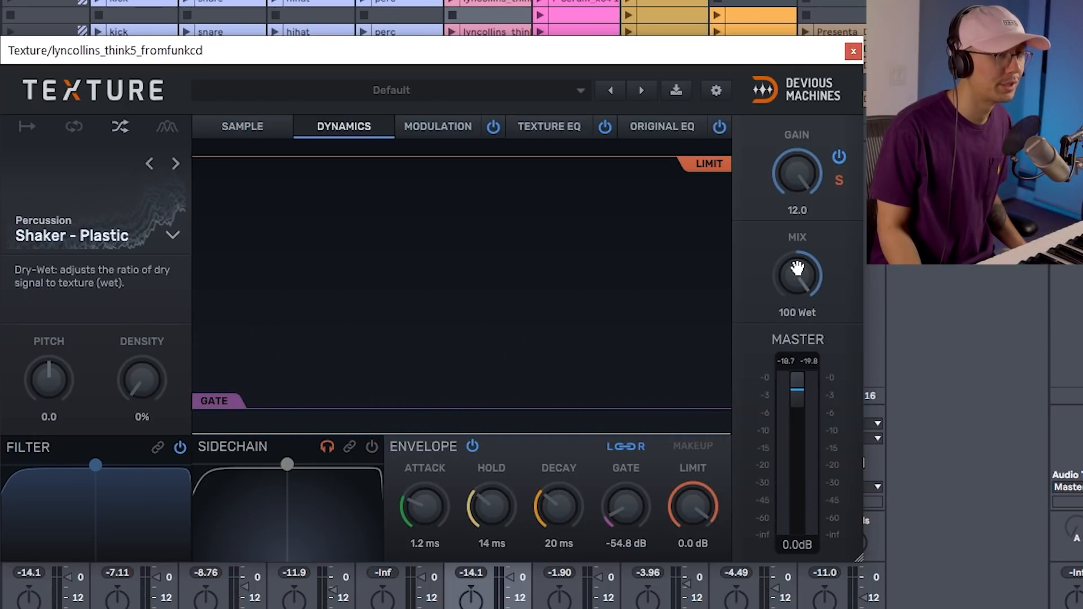
{"action": "key", "text": "space"}
{"action": "left_click_drag", "start_coordinate": [809, 268], "coordinate": [809, 304]}
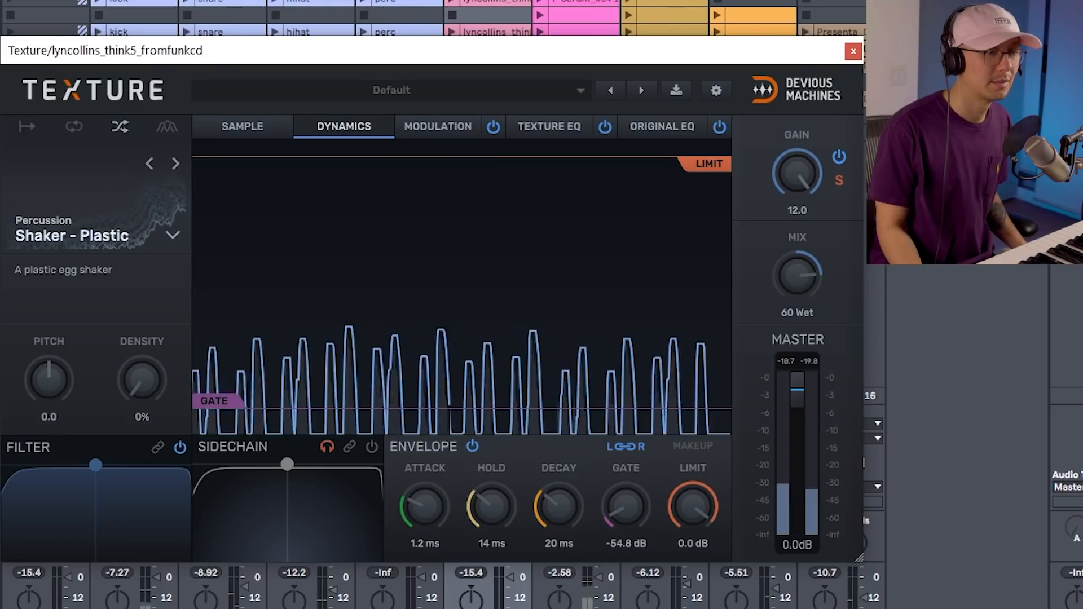
{"action": "key", "text": "space"}
{"action": "key", "text": "space"}
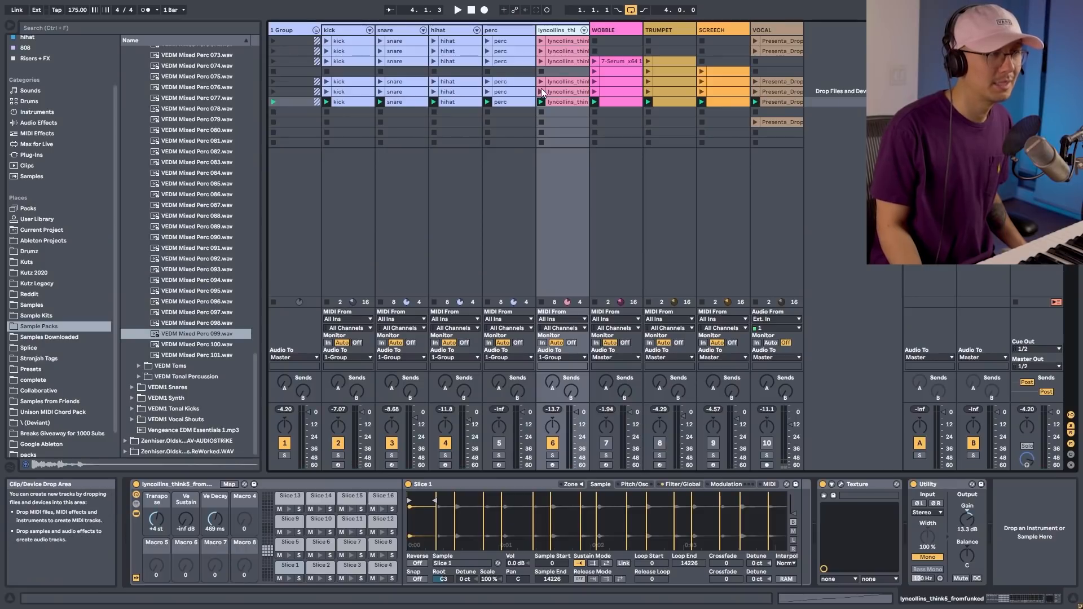
{"action": "key", "text": "space"}
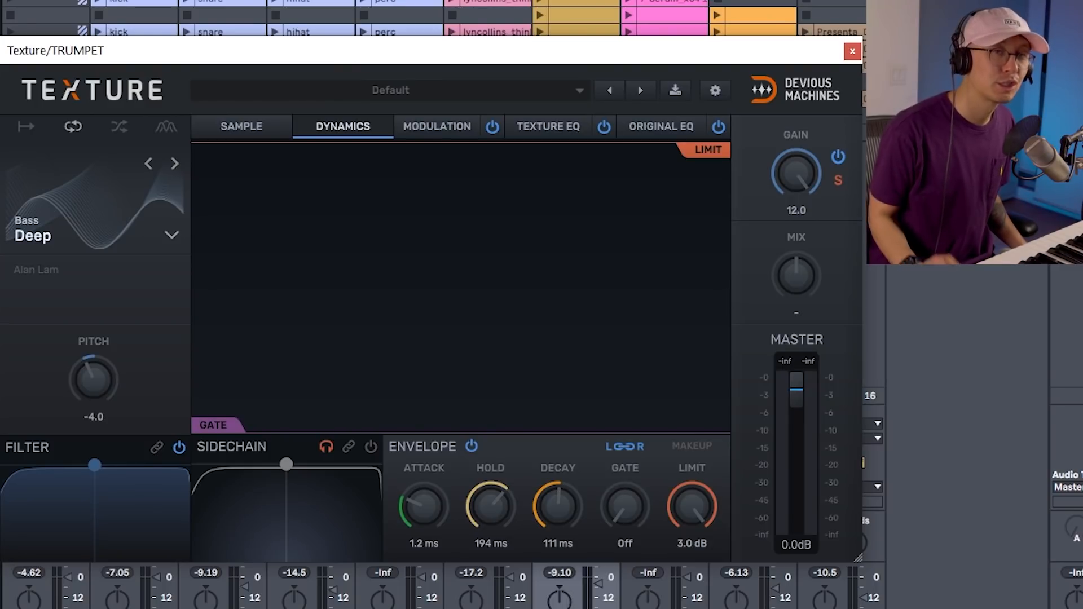
Load the Bass texture Deep on the trumpet and lengthen its envelope's hold and decay.
{"action": "key", "text": "space"}
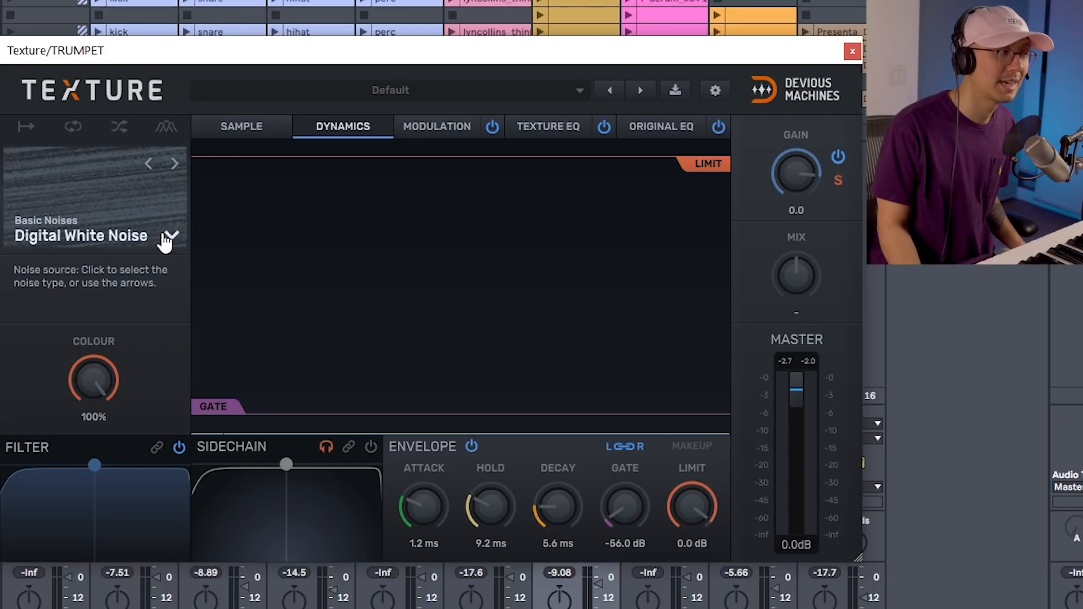
{"action": "left_click", "coordinate": [165, 236]}
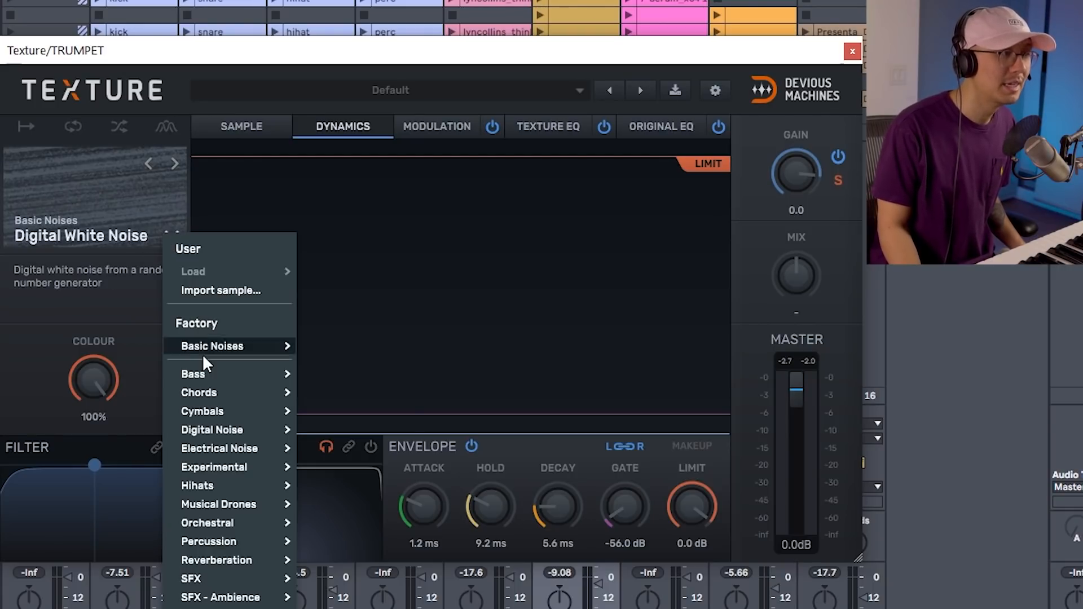
{"action": "mouse_move", "coordinate": [237, 374]}
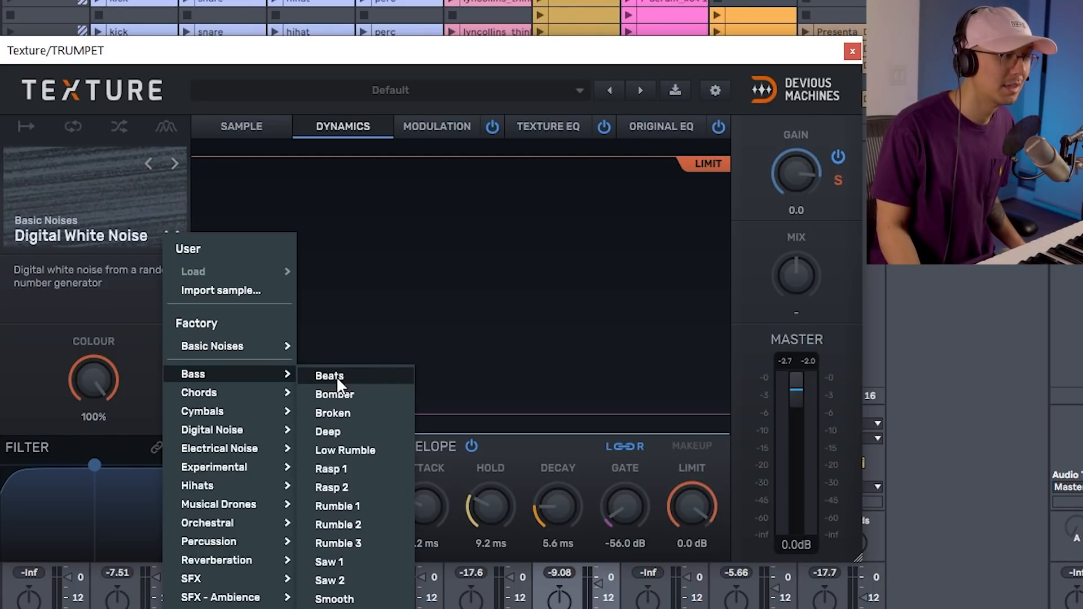
{"action": "left_click", "coordinate": [349, 438]}
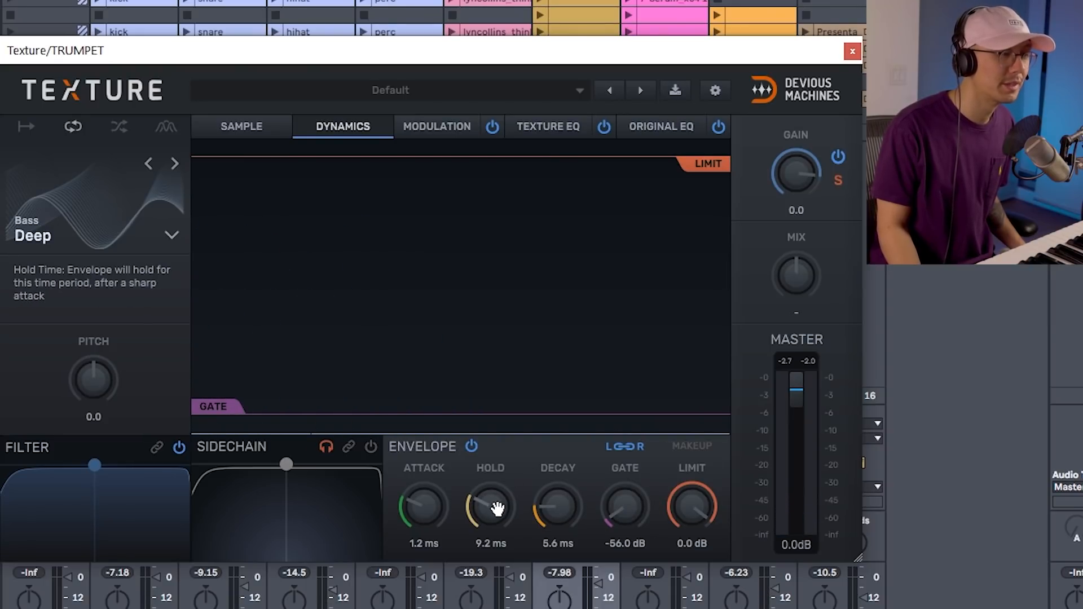
{"action": "left_click_drag", "start_coordinate": [490, 506], "coordinate": [490, 452]}
{"action": "left_click_drag", "start_coordinate": [558, 506], "coordinate": [560, 464]}
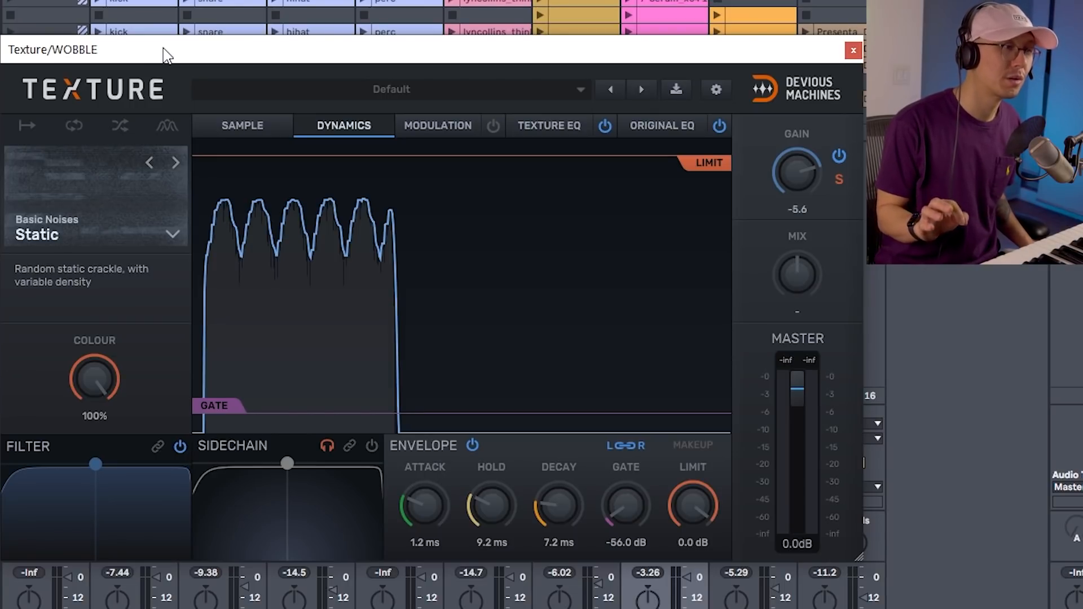
Choose Static from the Basic Noises as the wobble's texture source.
{"action": "left_click", "coordinate": [115, 231]}
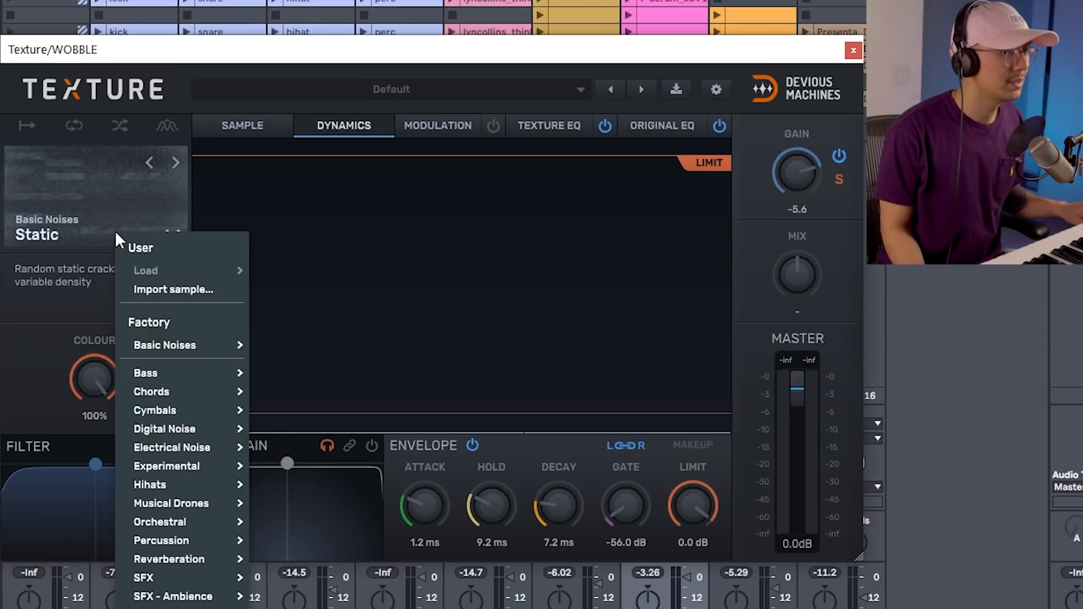
{"action": "mouse_move", "coordinate": [182, 348]}
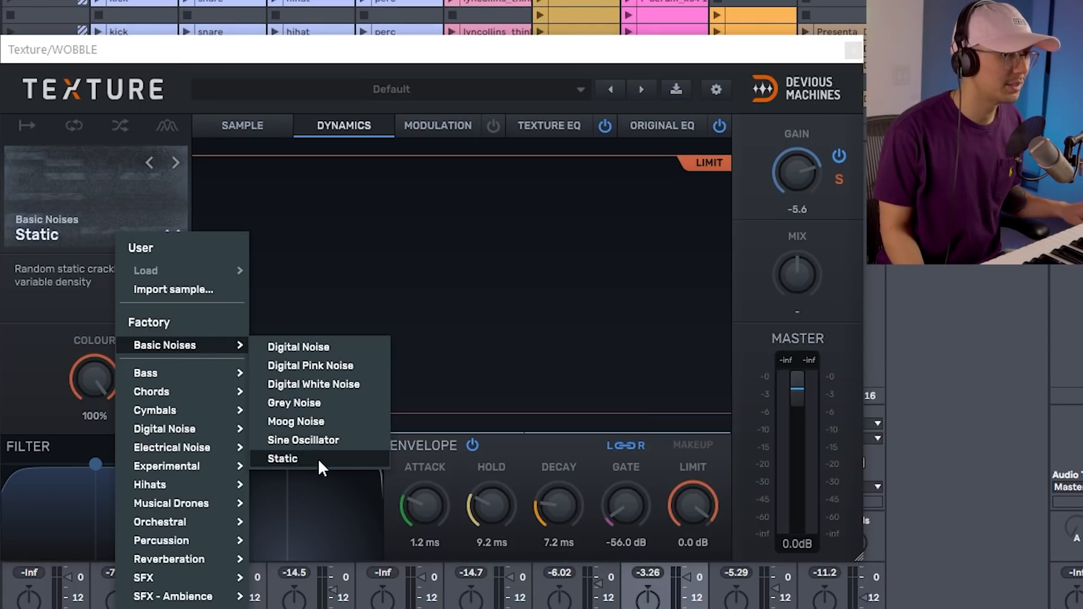
{"action": "left_click", "coordinate": [292, 460]}
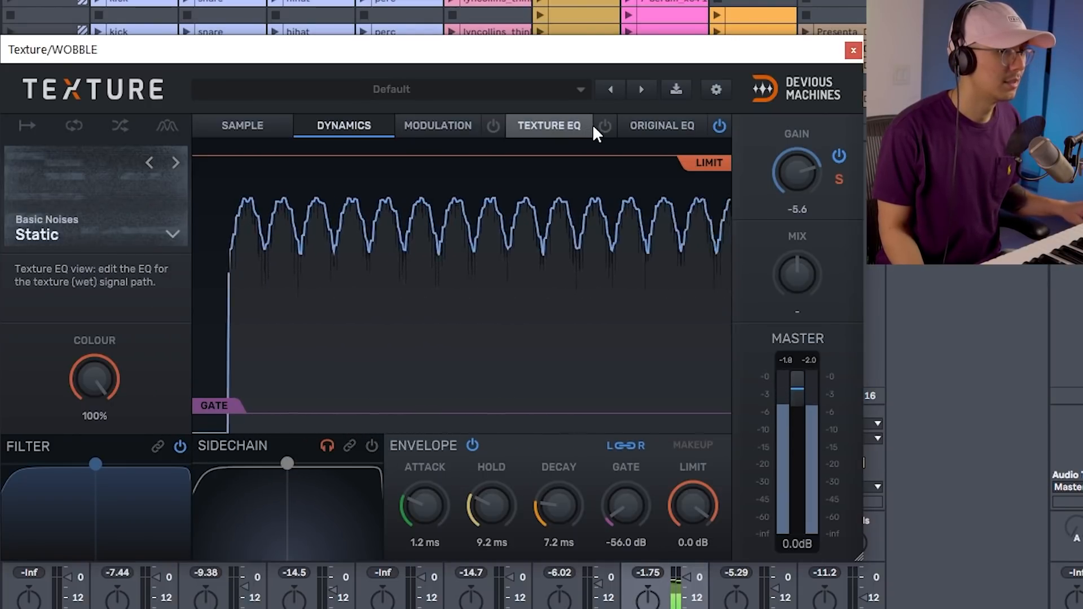
Review the wobble's texture EQ curve, sample settings and dynamics graph.
{"action": "left_click", "coordinate": [566, 125]}
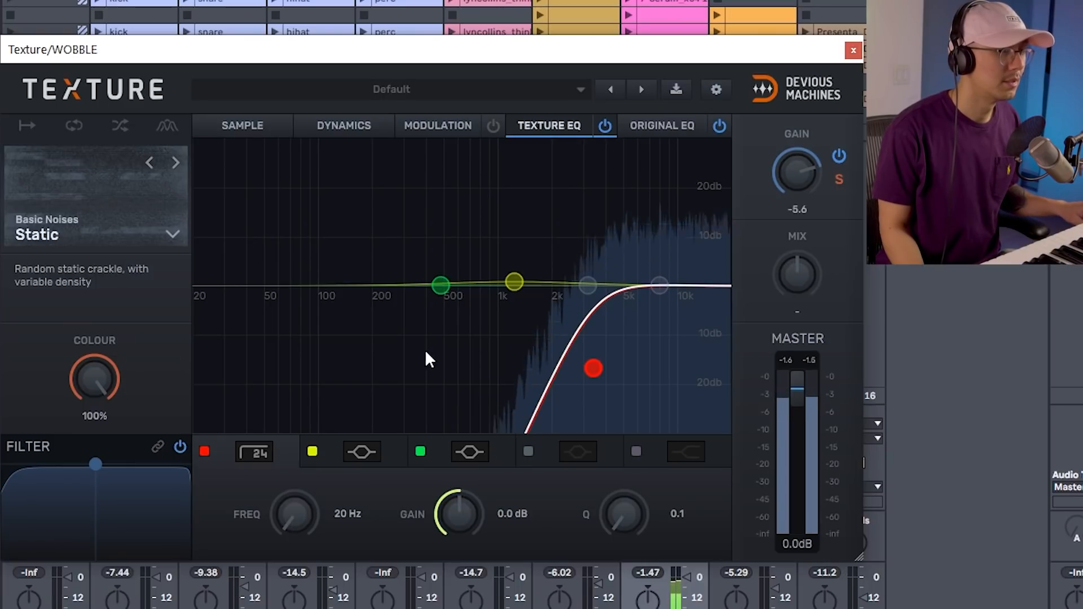
{"action": "left_click", "coordinate": [222, 129]}
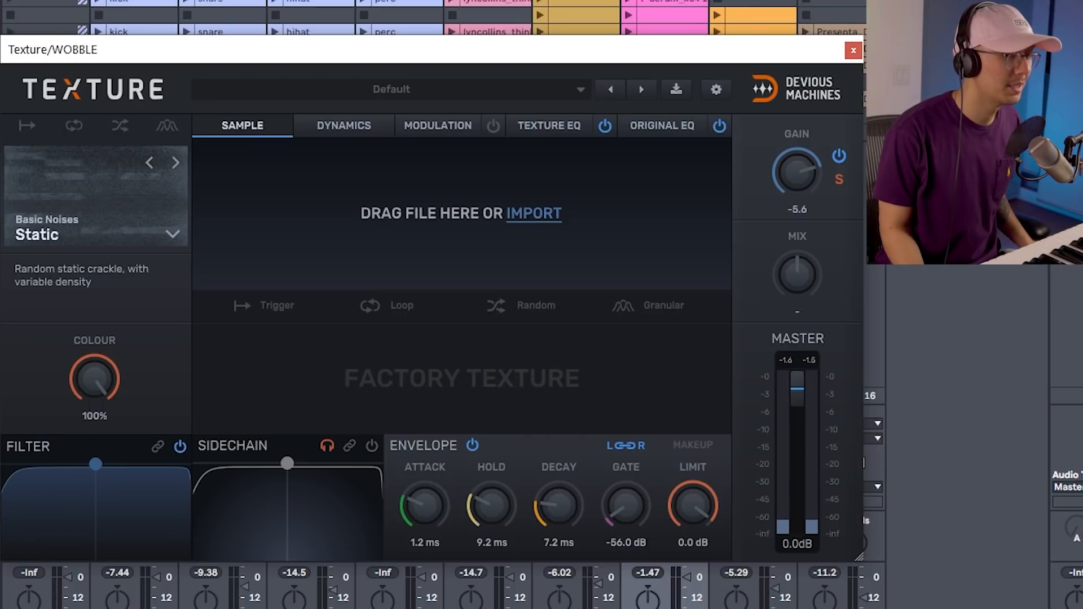
{"action": "left_click", "coordinate": [342, 121]}
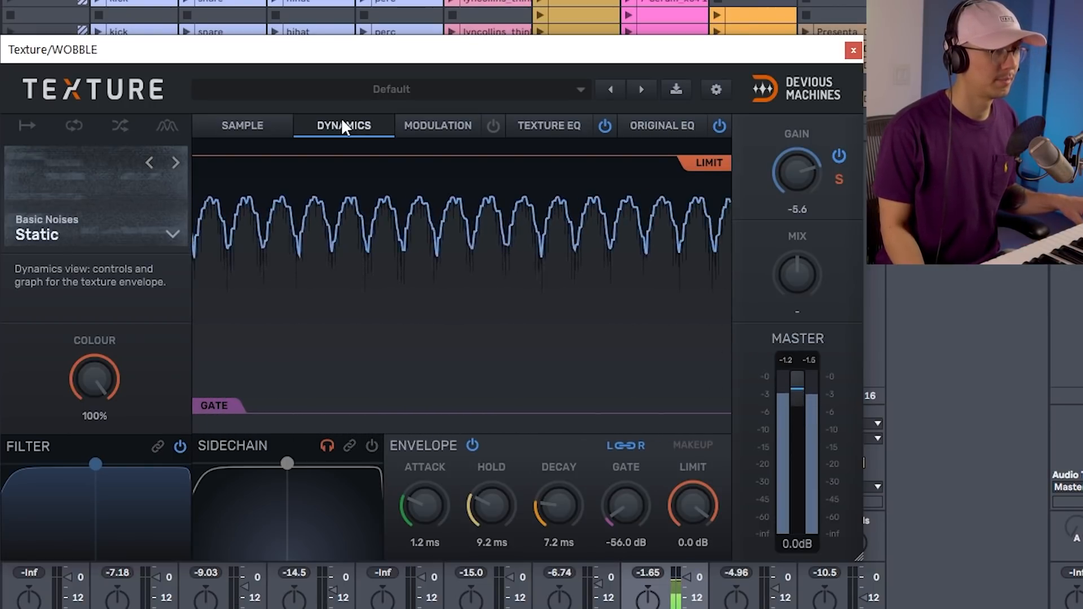
Audition other texture sources on the wobble, including Digital Noise resonances and SFX - Foley sounds such as Plastic Bag and Paper Tearing.
{"action": "left_click", "coordinate": [175, 162]}
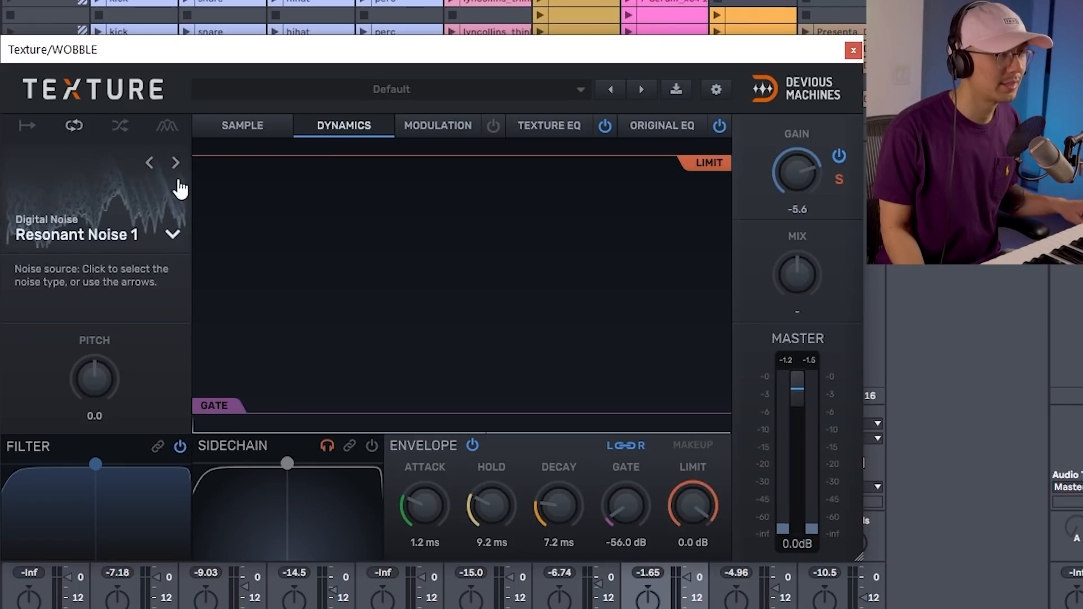
{"action": "left_click", "coordinate": [181, 161]}
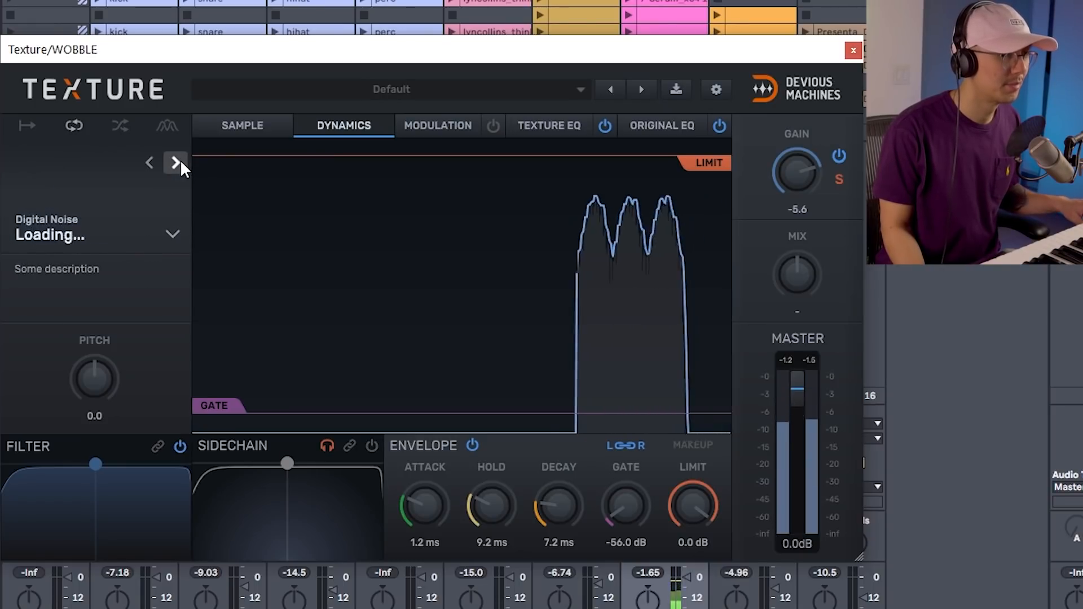
{"action": "left_click", "coordinate": [181, 161]}
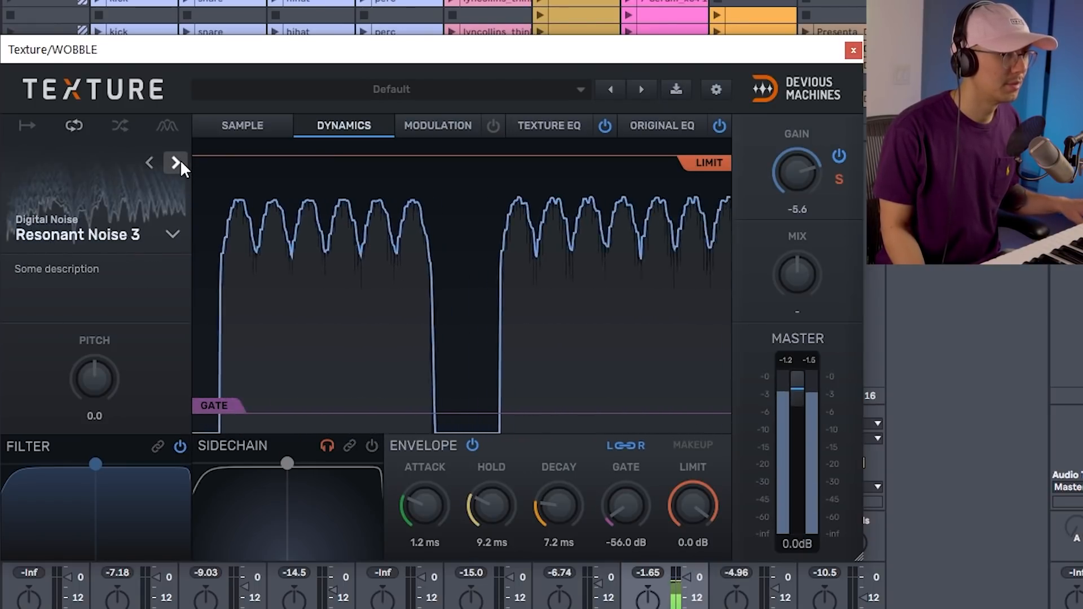
{"action": "left_click", "coordinate": [180, 160]}
{"action": "left_click", "coordinate": [96, 239]}
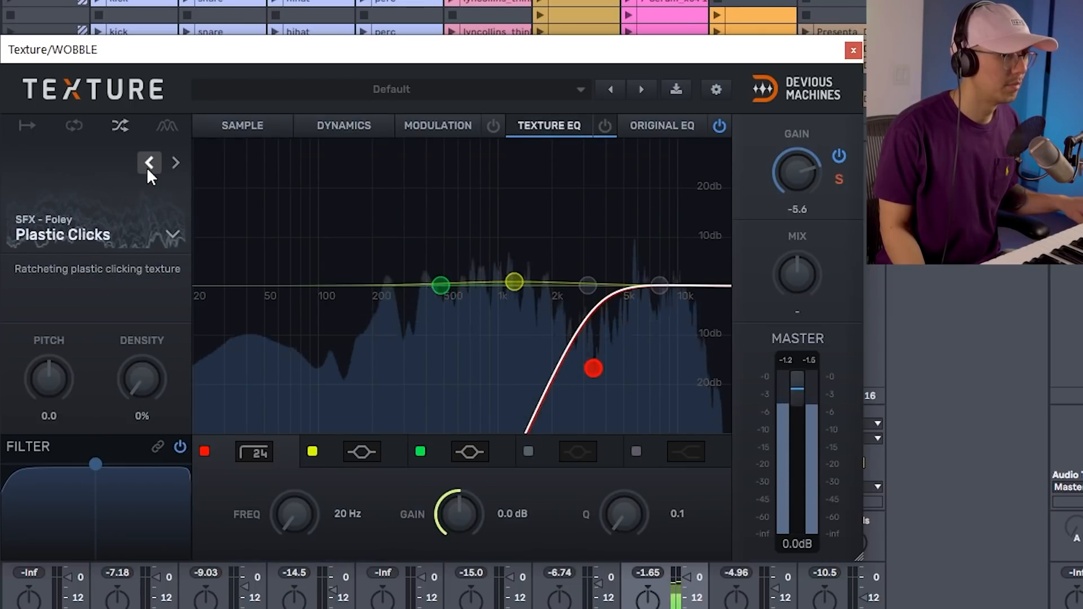
{"action": "left_click", "coordinate": [148, 168]}
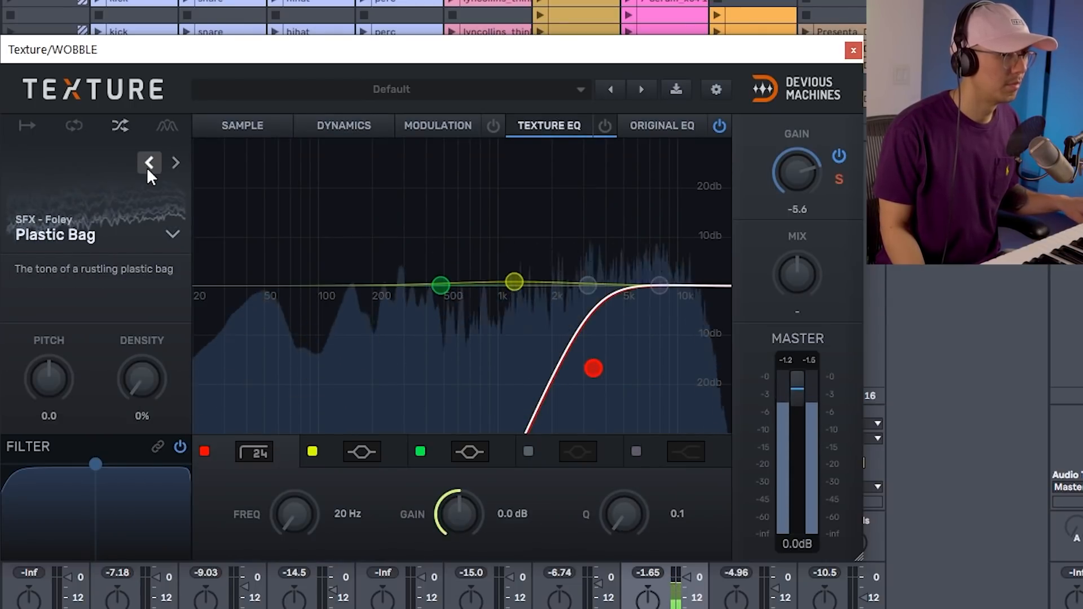
{"action": "left_click", "coordinate": [148, 165]}
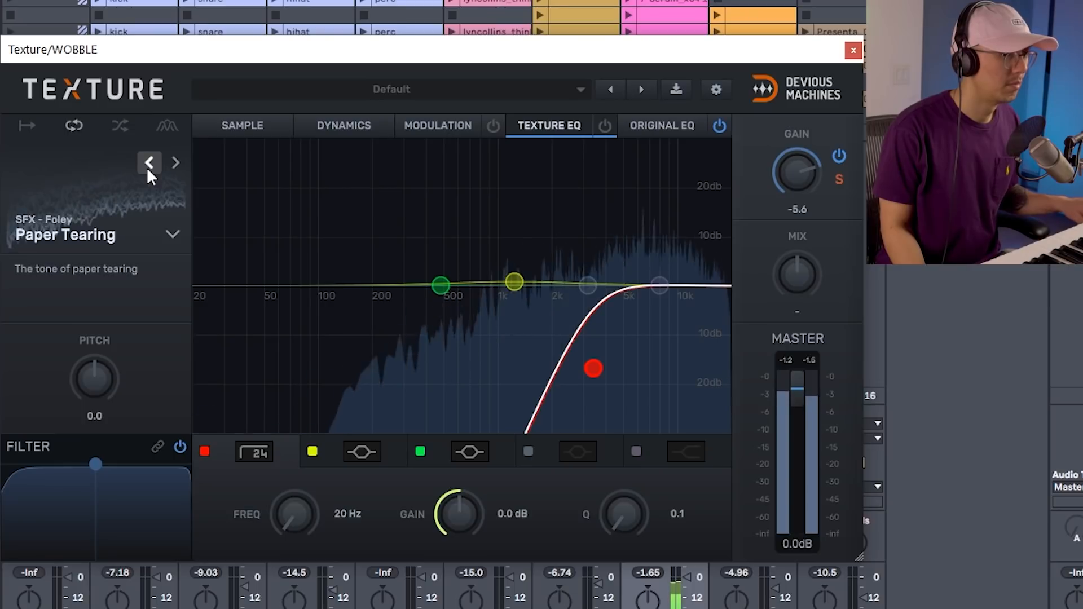
{"action": "left_click", "coordinate": [149, 165]}
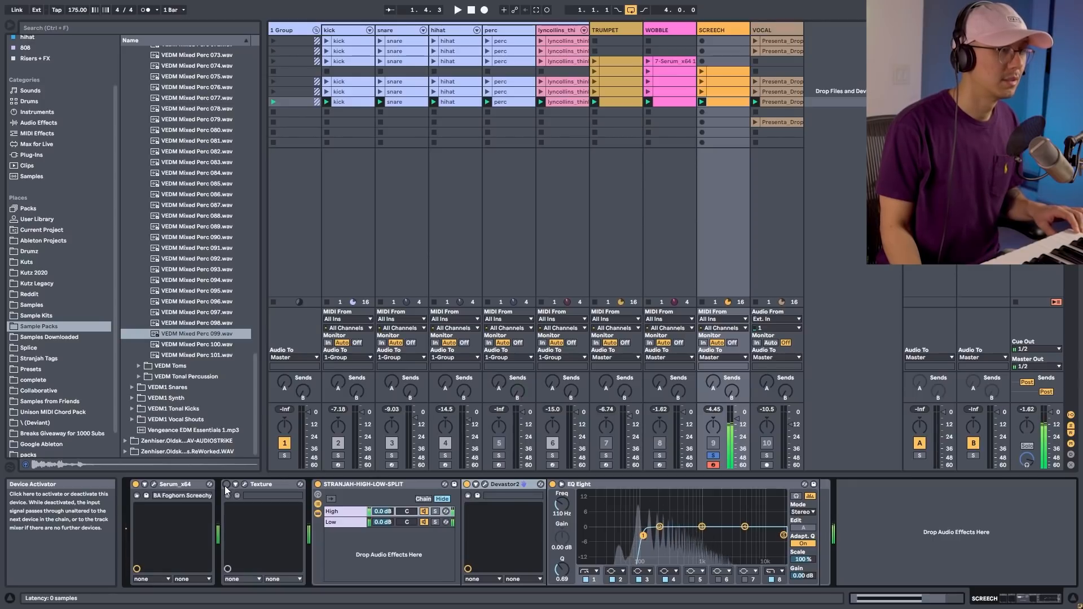
Switch on Texture for the screech and try SFX - Water sources from Water Trickle 2 back to Water Filling Basin.
{"action": "left_click", "coordinate": [226, 485]}
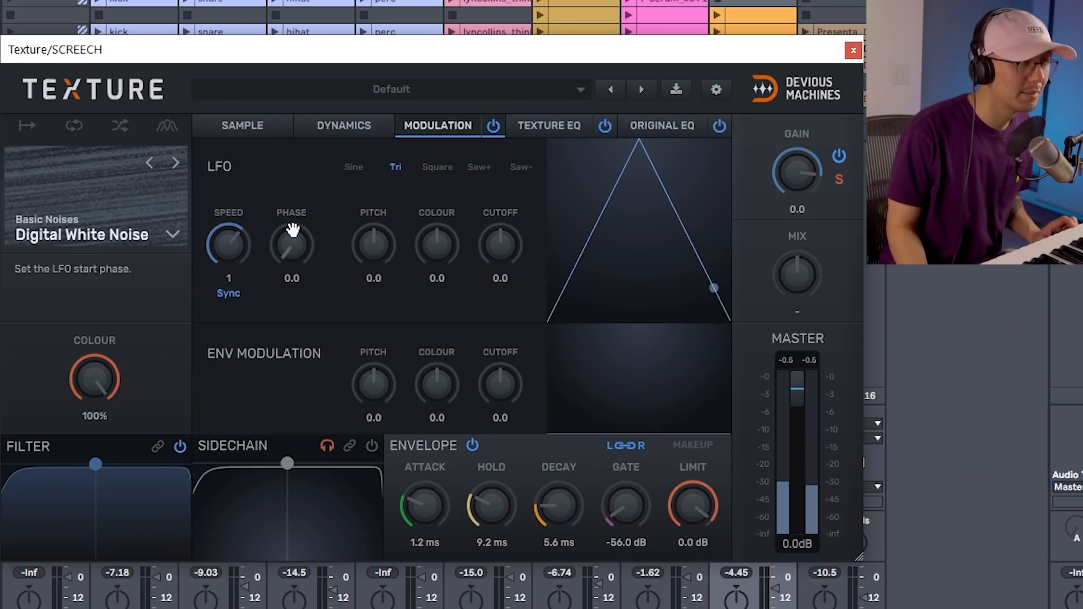
{"action": "left_click", "coordinate": [73, 238]}
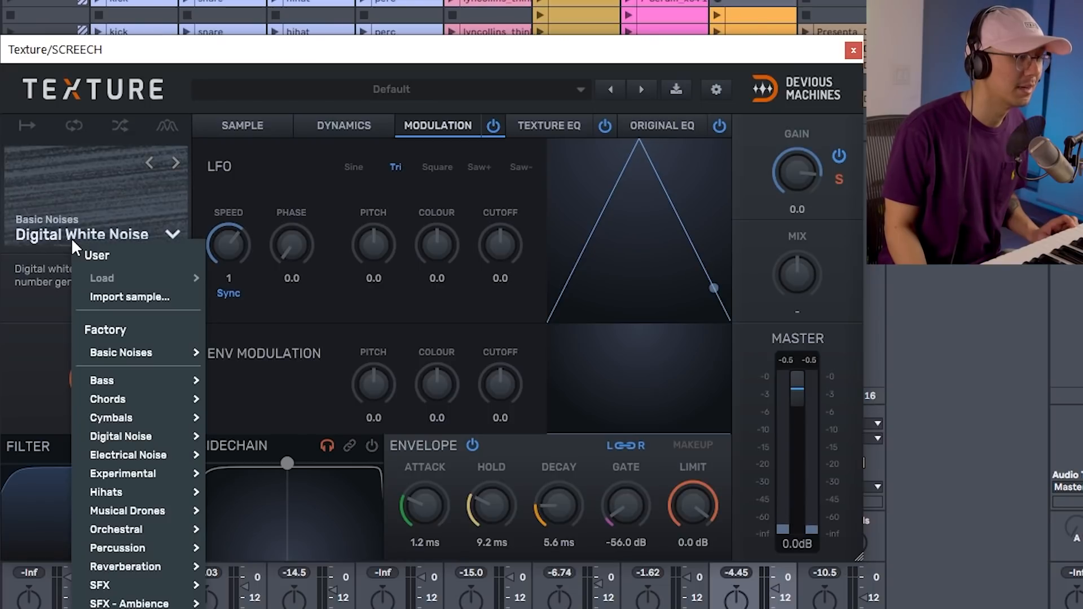
{"action": "mouse_move", "coordinate": [135, 608]}
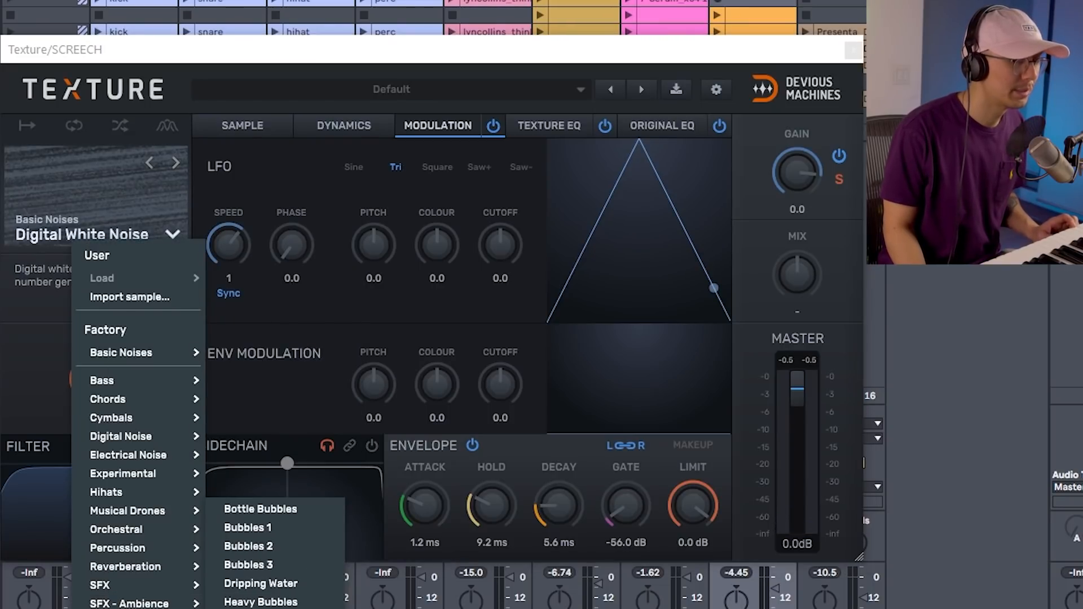
{"action": "left_click", "coordinate": [259, 608]}
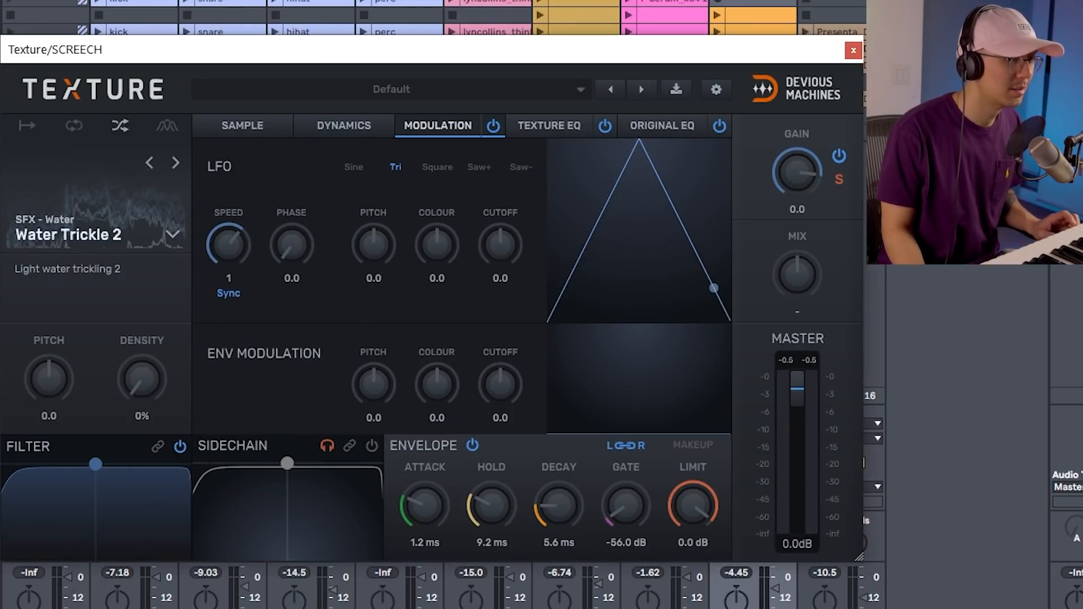
{"action": "left_click", "coordinate": [149, 162]}
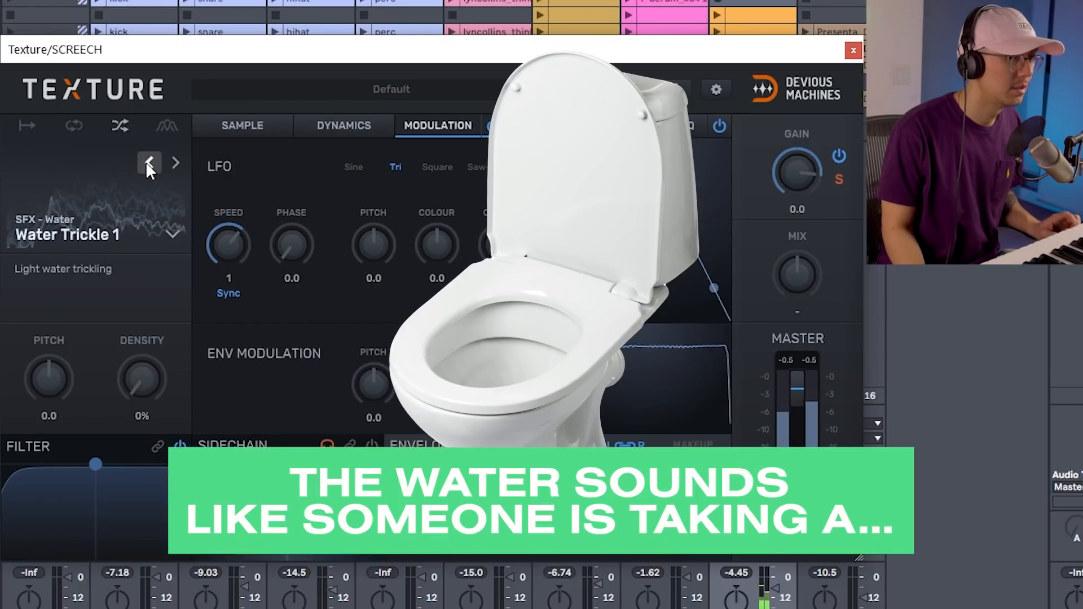
{"action": "left_click", "coordinate": [146, 162]}
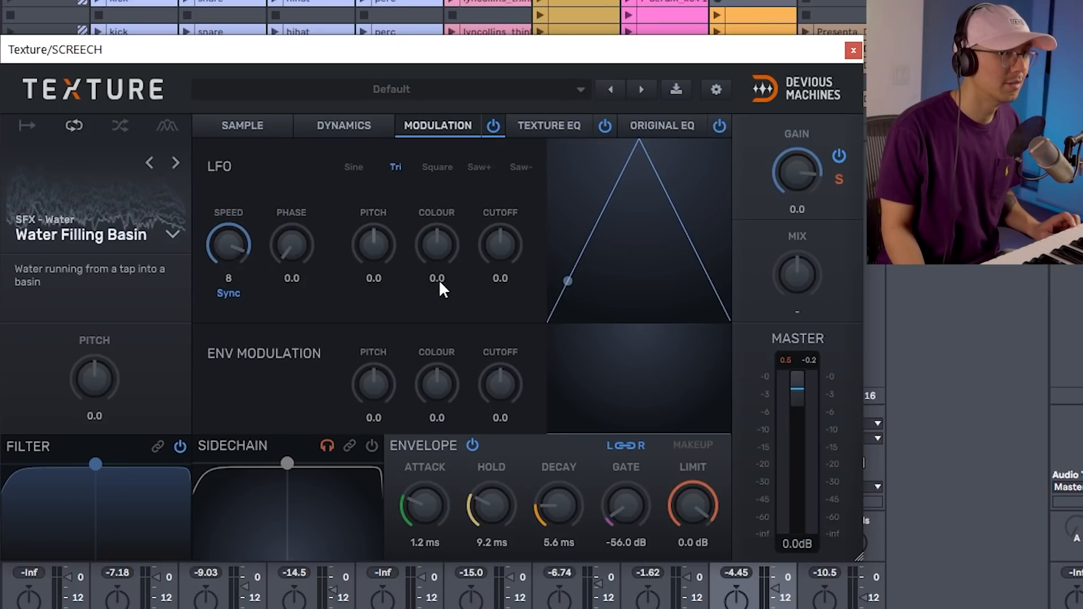
Raise the screech texture's LFO cutoff modulation to 1.0 and shift its noise filter toward the high frequencies.
{"action": "left_click_drag", "start_coordinate": [500, 262], "coordinate": [501, 254]}
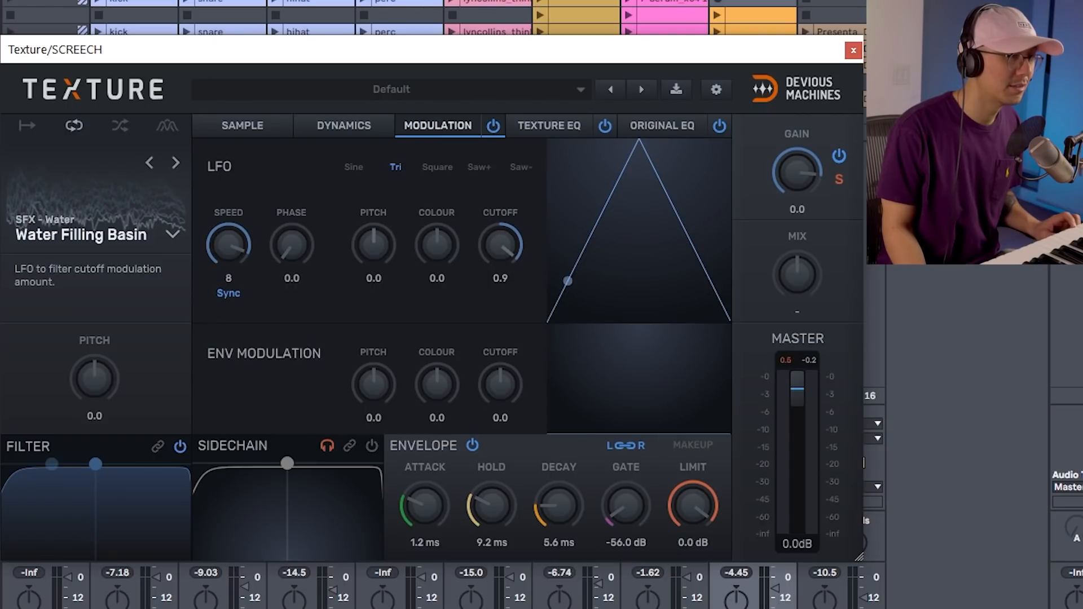
{"action": "left_click_drag", "start_coordinate": [95, 463], "coordinate": [175, 505]}
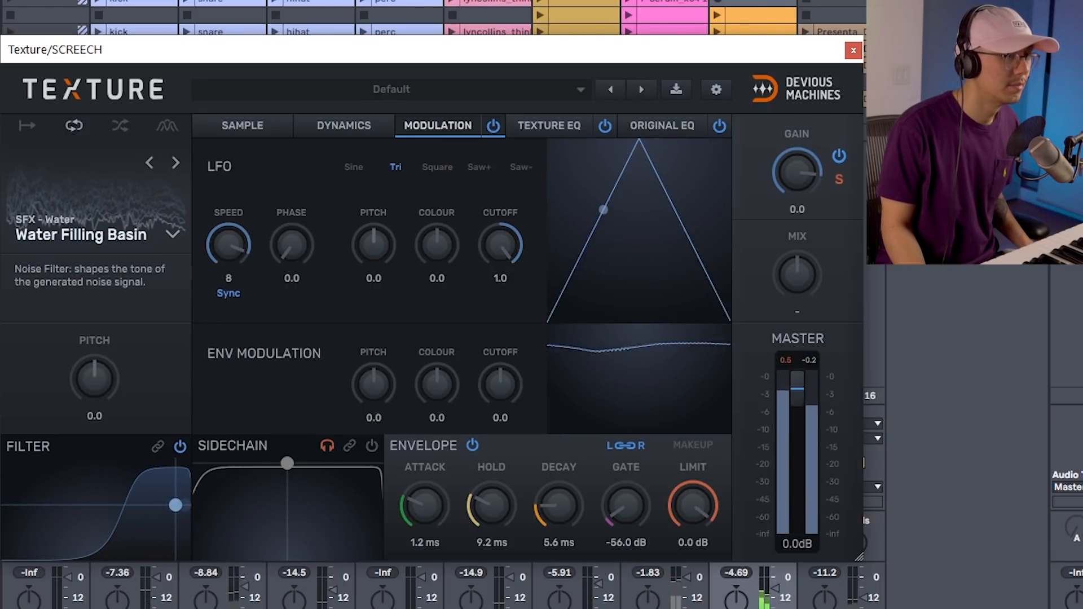
Shape the screech's texture EQ with a High pass 24db filter at about 780 Hz.
{"action": "left_click", "coordinate": [549, 126]}
{"action": "left_click", "coordinate": [265, 450]}
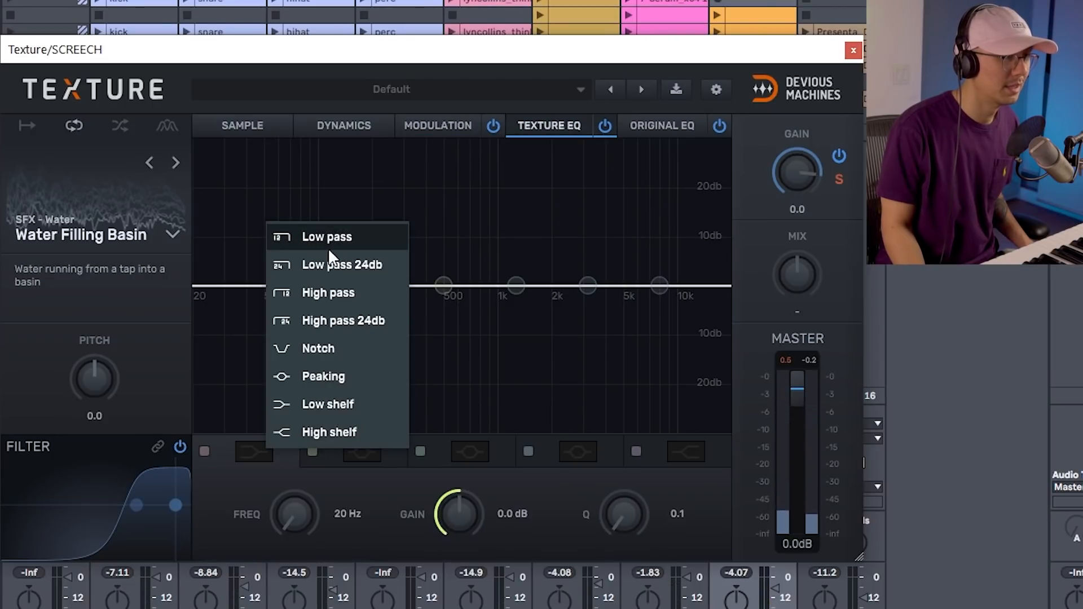
{"action": "left_click", "coordinate": [329, 320]}
{"action": "left_click_drag", "start_coordinate": [486, 363], "coordinate": [477, 365]}
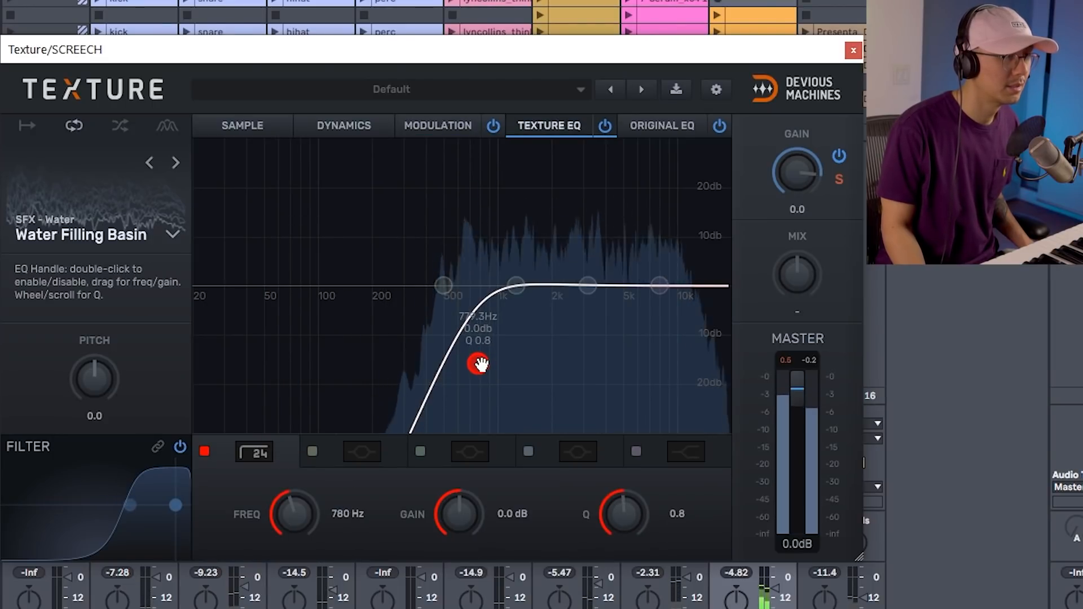
Audition other texture sources on the screech, including Bubbles 3 and Analogue Riser 2, and explore the SFX - Ambience sounds.
{"action": "left_click", "coordinate": [445, 124]}
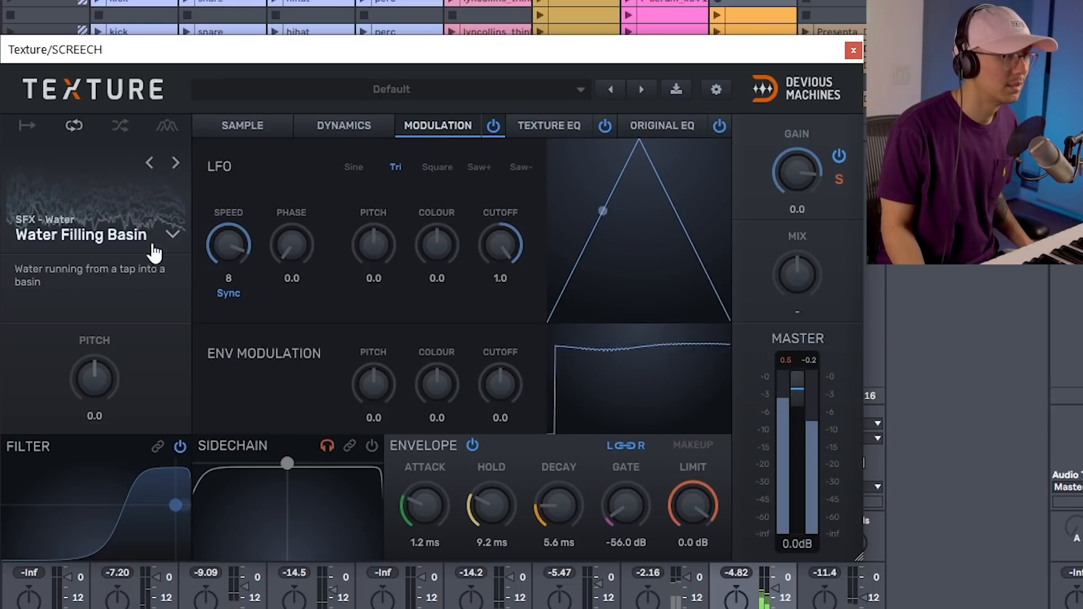
{"action": "left_click", "coordinate": [149, 163]}
{"action": "left_click", "coordinate": [149, 162]}
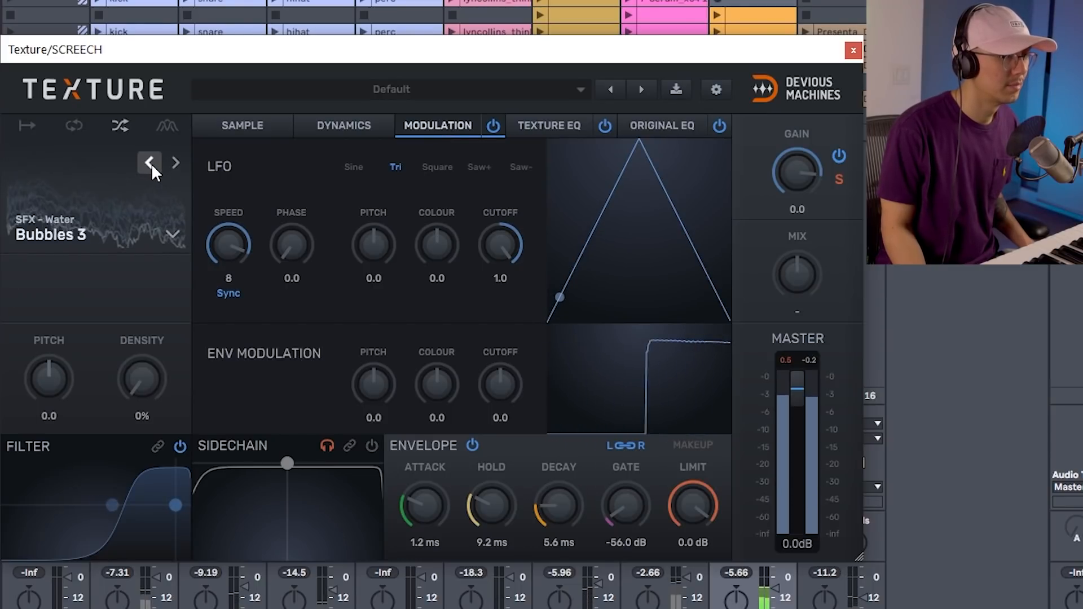
{"action": "left_click", "coordinate": [69, 253]}
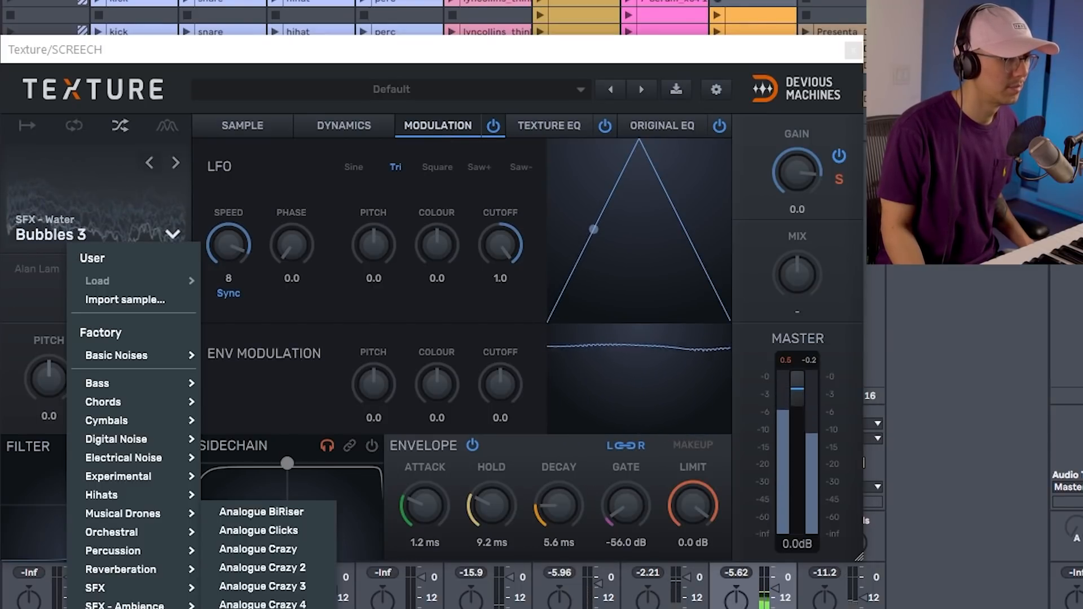
{"action": "left_click", "coordinate": [259, 608]}
{"action": "left_click", "coordinate": [146, 162]}
{"action": "left_click", "coordinate": [86, 235]}
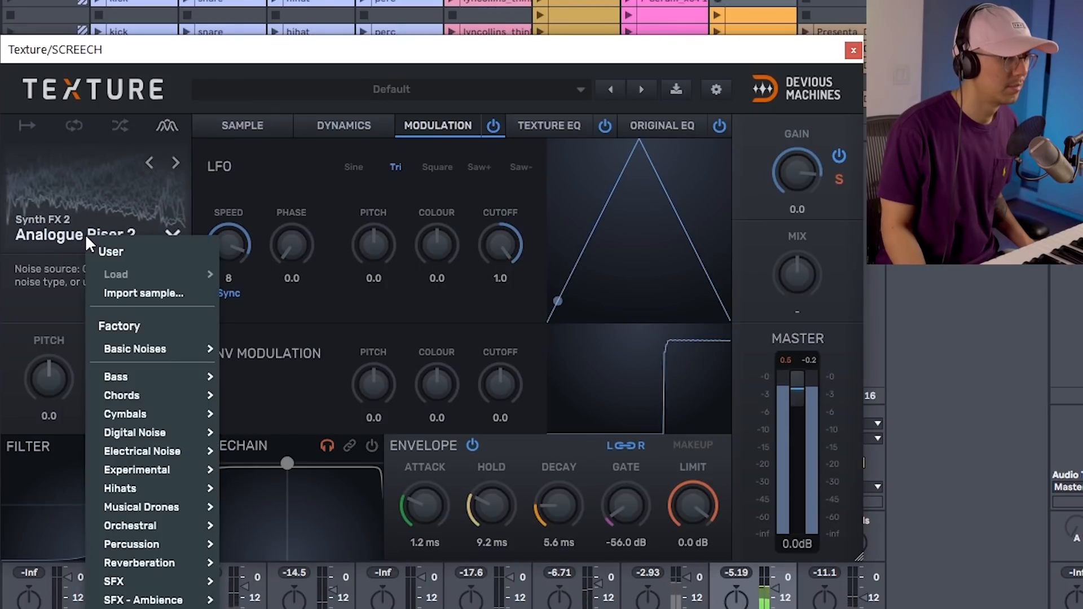
{"action": "mouse_move", "coordinate": [141, 600]}
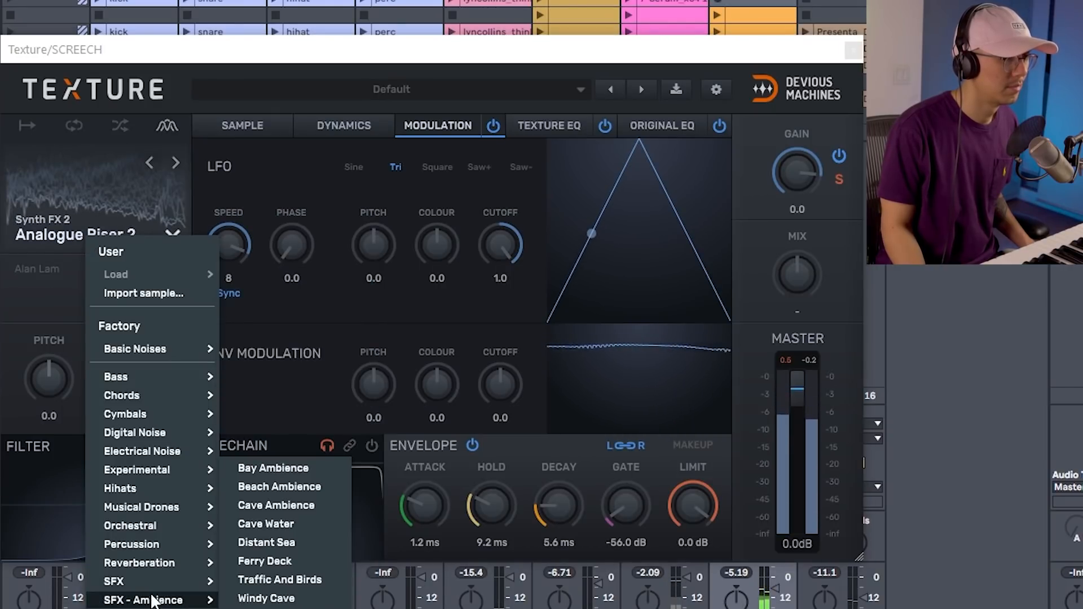
{"action": "left_click", "coordinate": [272, 599]}
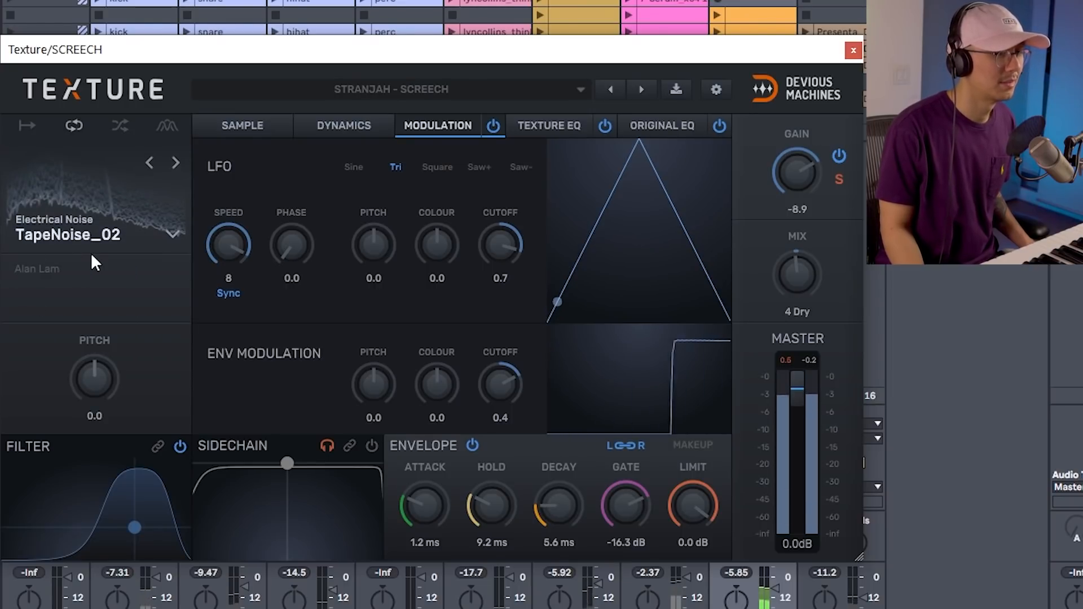
Close the screech's Texture window and review the Devastor2 distortion settings on the same track.
{"action": "left_click", "coordinate": [853, 50]}
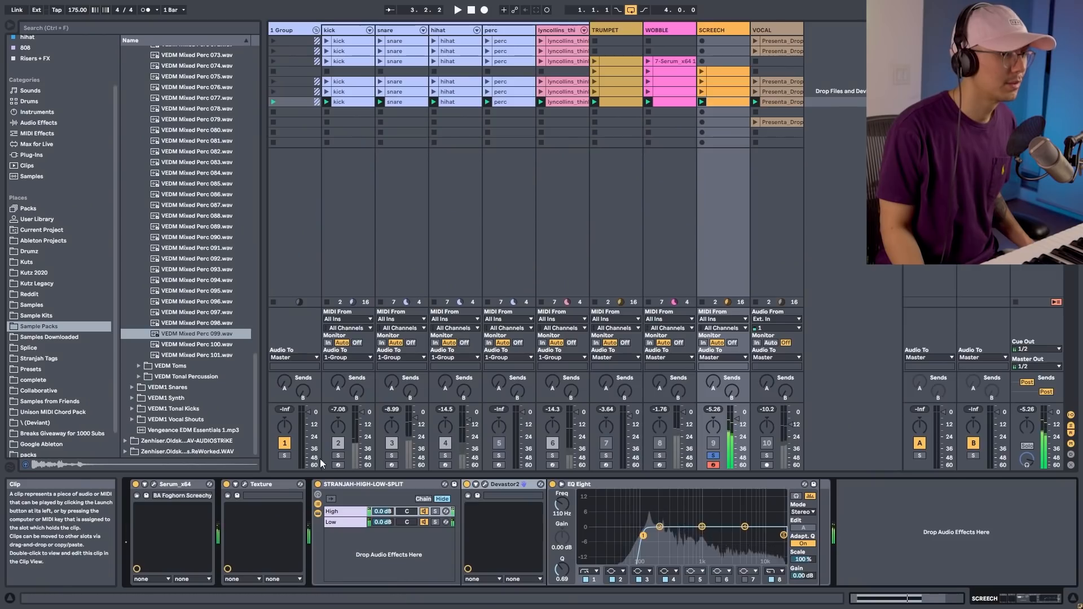
{"action": "left_click", "coordinate": [279, 485]}
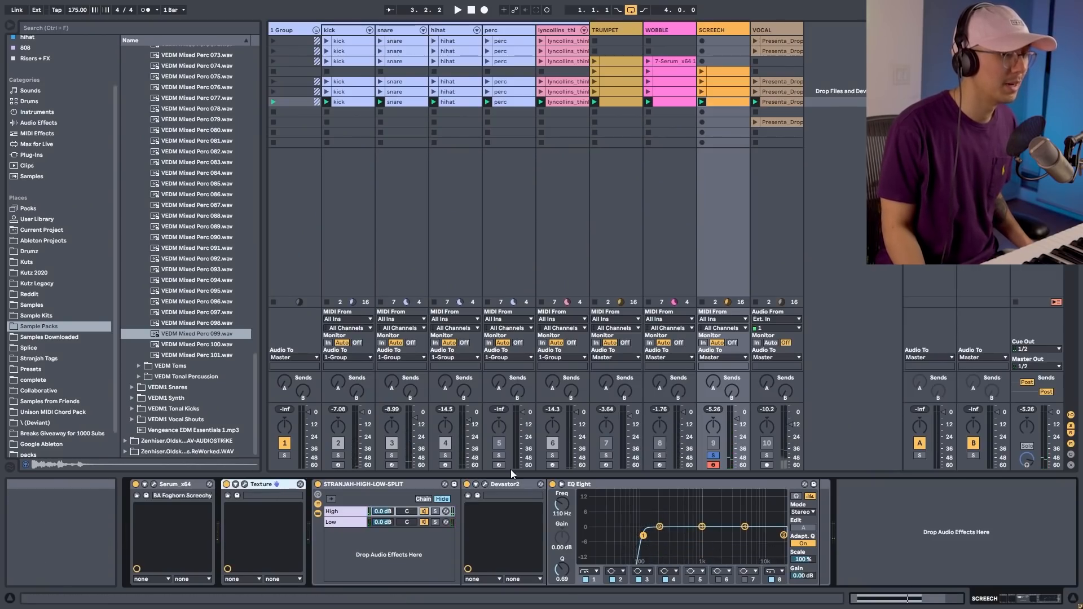
{"action": "left_click", "coordinate": [486, 485]}
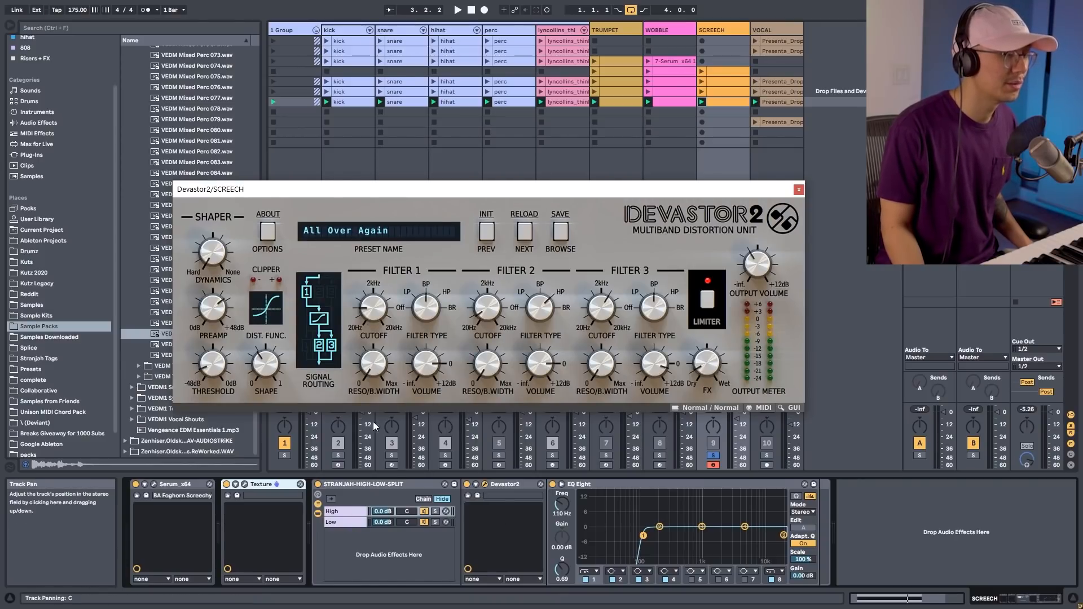
{"action": "left_click", "coordinate": [485, 484]}
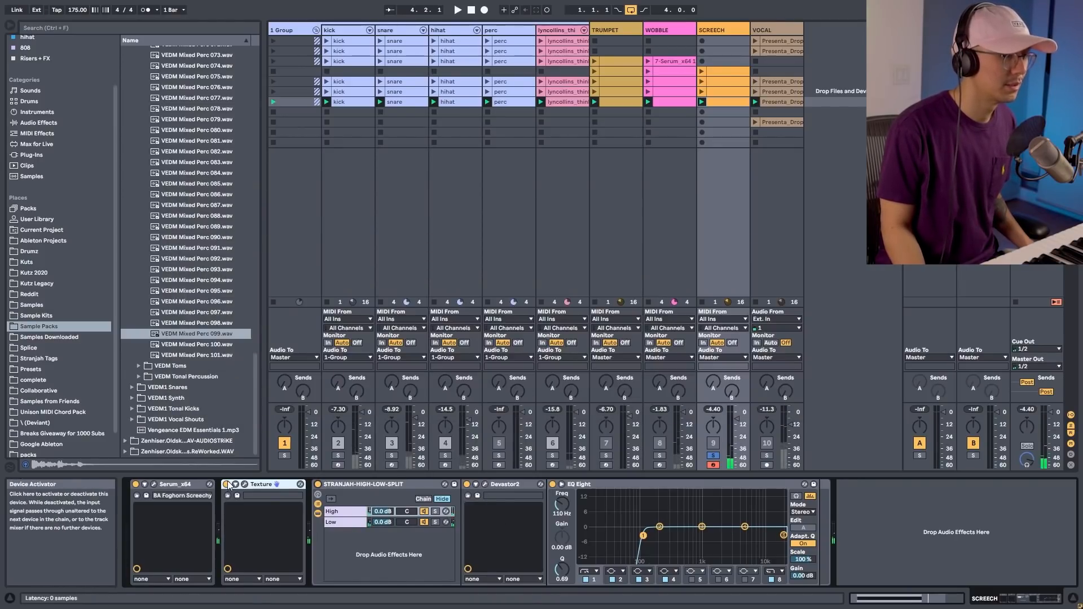
Play the beat and compare the screech with its Texture plugin switched off and on.
{"action": "left_click", "coordinate": [226, 484]}
{"action": "key", "text": "space"}
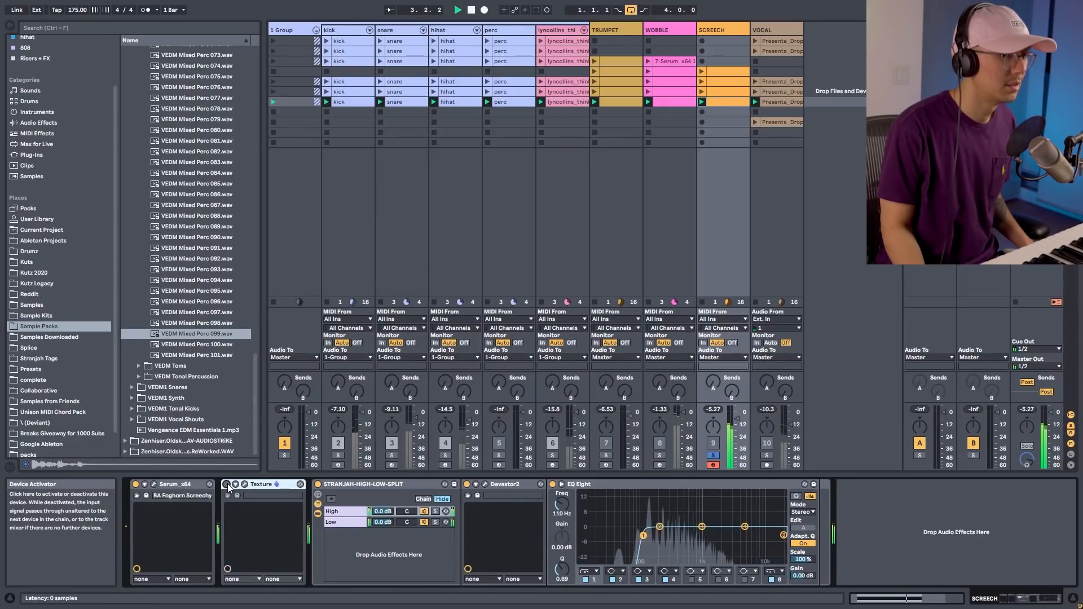
{"action": "left_click", "coordinate": [227, 484]}
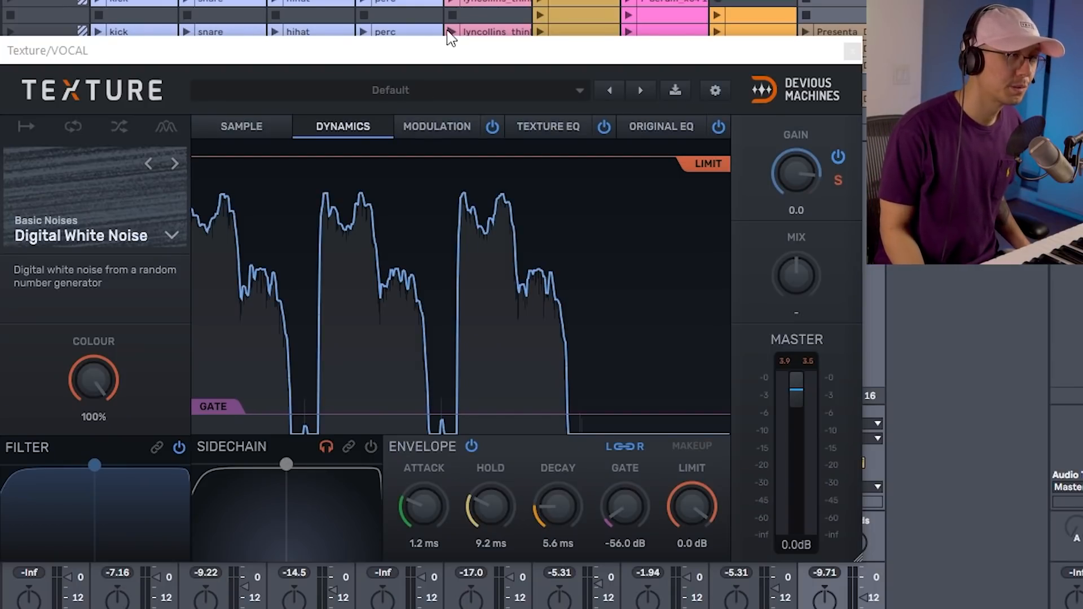
Review the device chains of the snare, hi-hat, break, trumpet, wobble, screech and vocal tracks.
{"action": "left_click", "coordinate": [452, 57]}
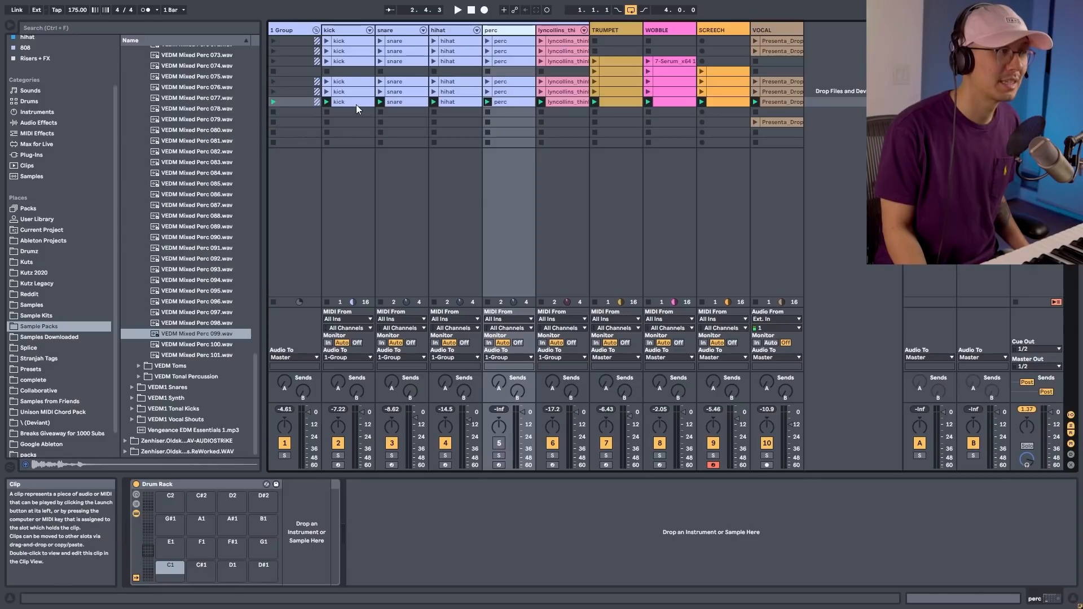
{"action": "left_click", "coordinate": [395, 102]}
{"action": "left_click", "coordinate": [466, 101]}
{"action": "left_click", "coordinate": [570, 103]}
{"action": "left_click", "coordinate": [608, 102]}
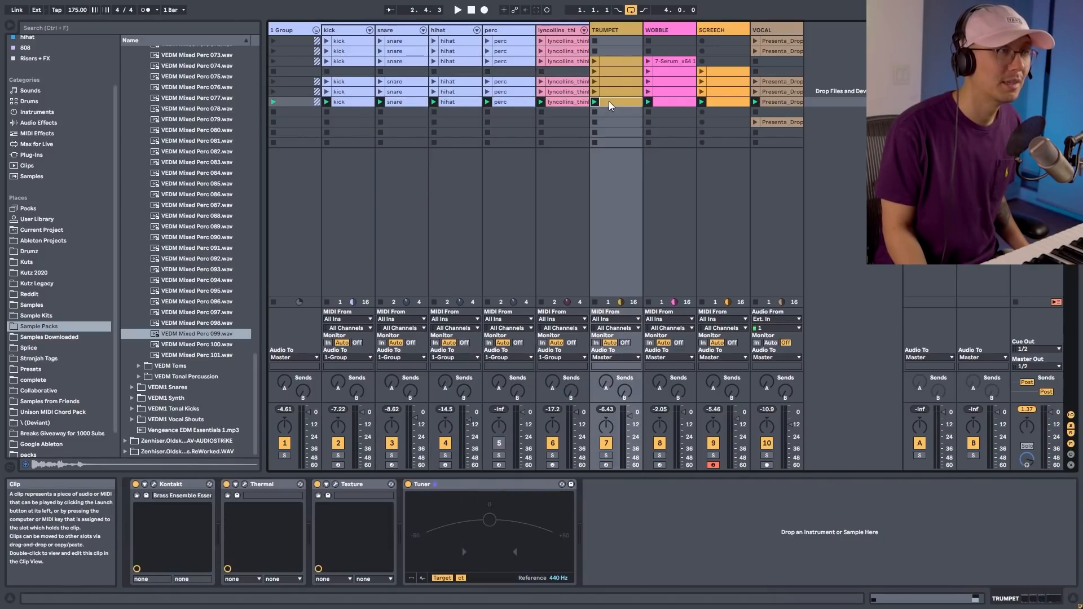
{"action": "left_click", "coordinate": [663, 102]}
{"action": "left_click", "coordinate": [722, 103]}
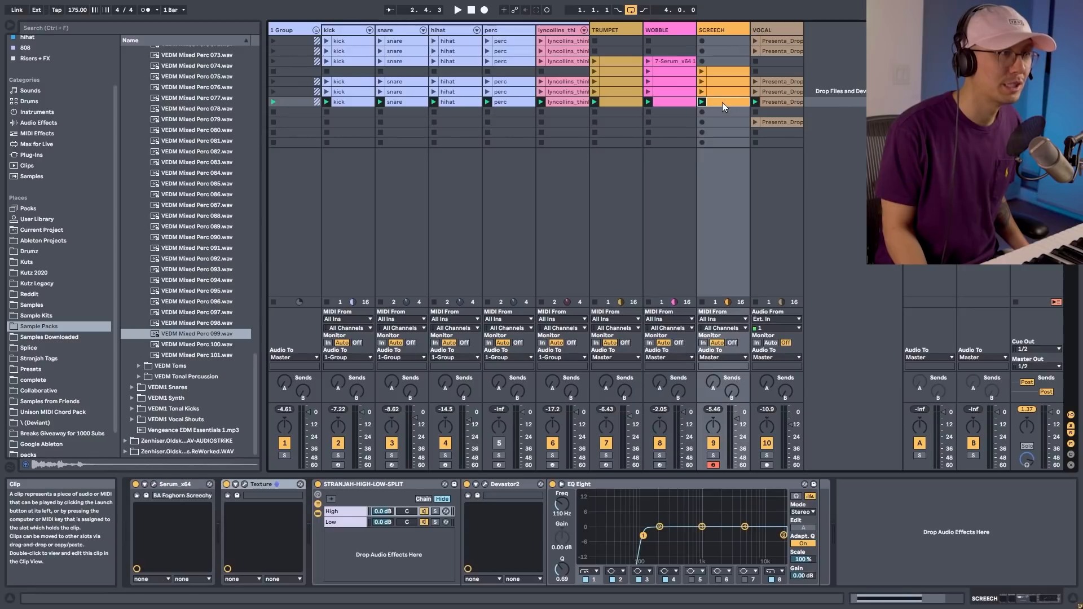
{"action": "left_click", "coordinate": [768, 102]}
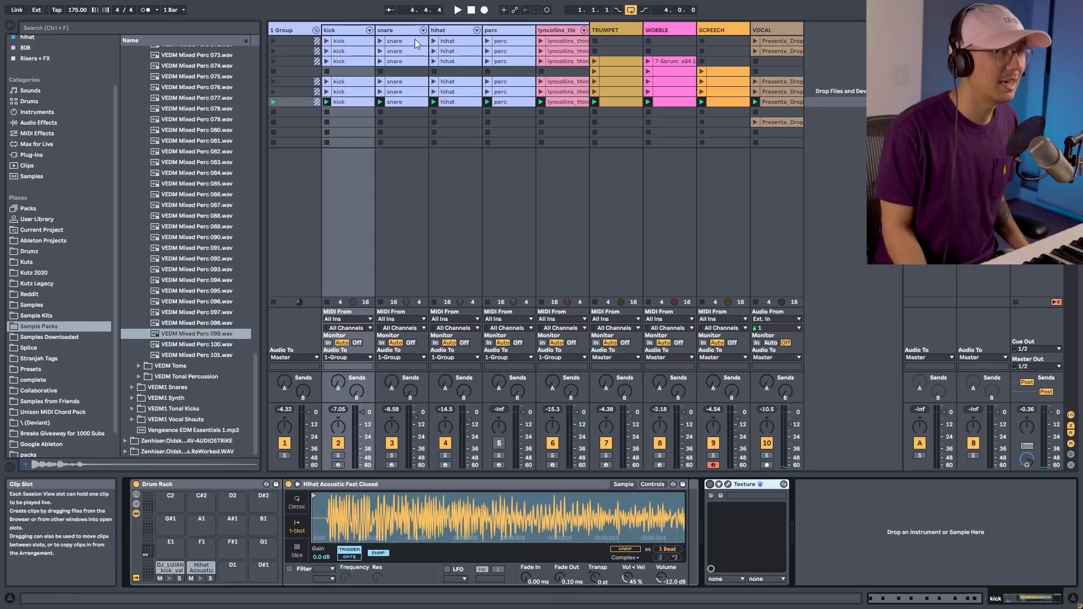
Bypass Texture on the snare and move on to the hi-hat track to prepare a playback without texture.
{"action": "left_click", "coordinate": [402, 31]}
{"action": "left_click", "coordinate": [710, 484]}
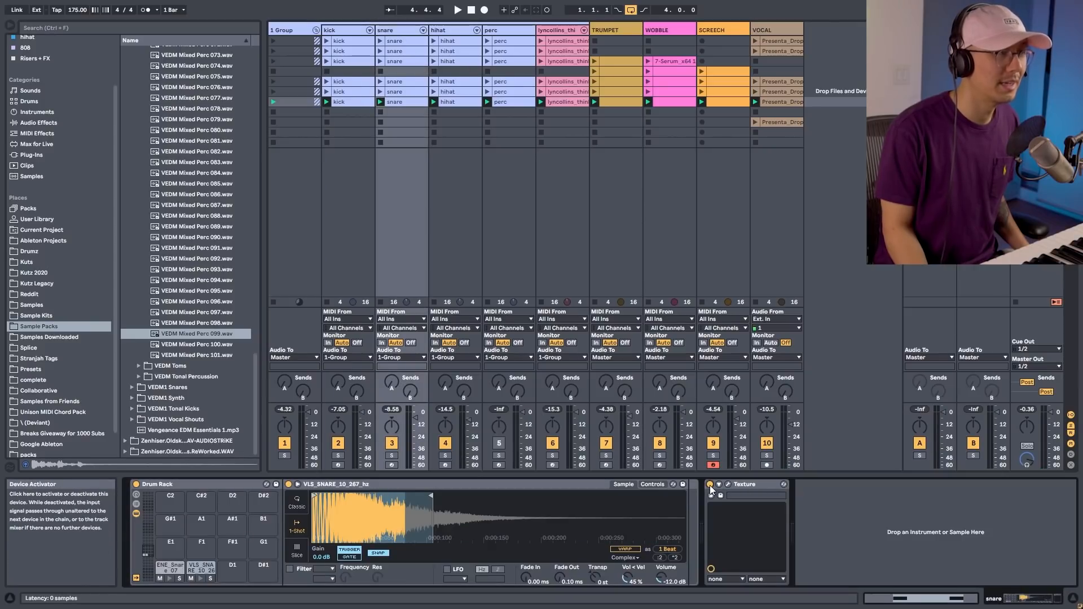
{"action": "left_click", "coordinate": [446, 31]}
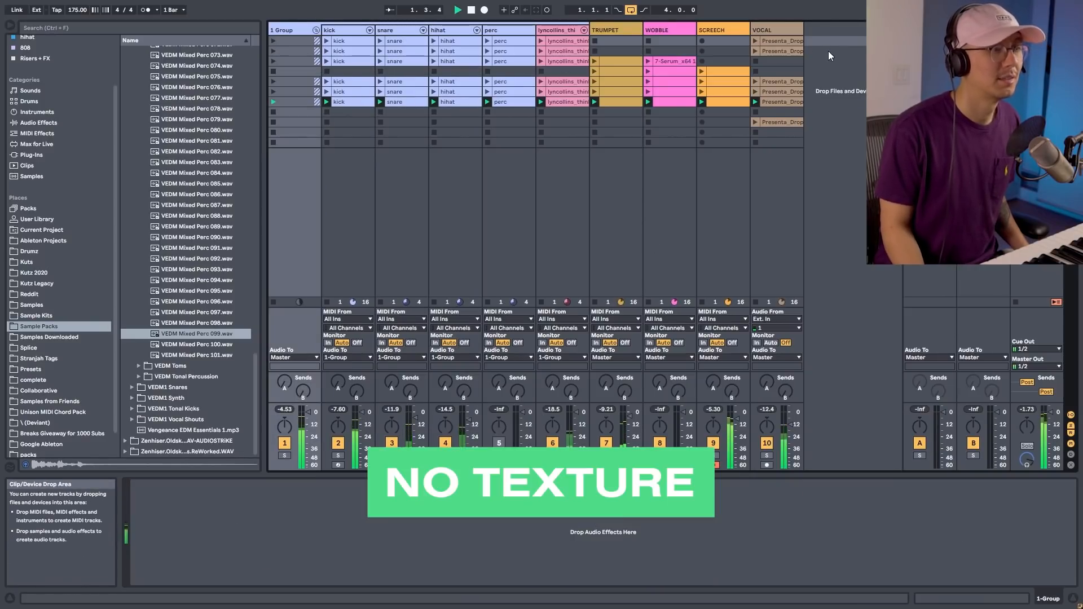